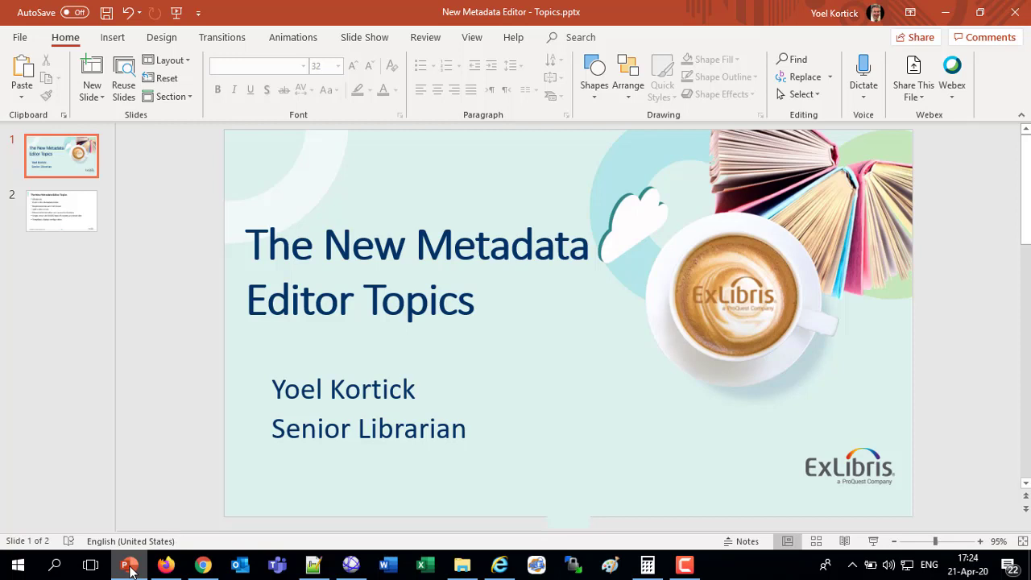
- Show the topics slide, then switch to Chrome and jump to The New Metadata Editor section of the Resource Management presentations page
key("Page_Down")
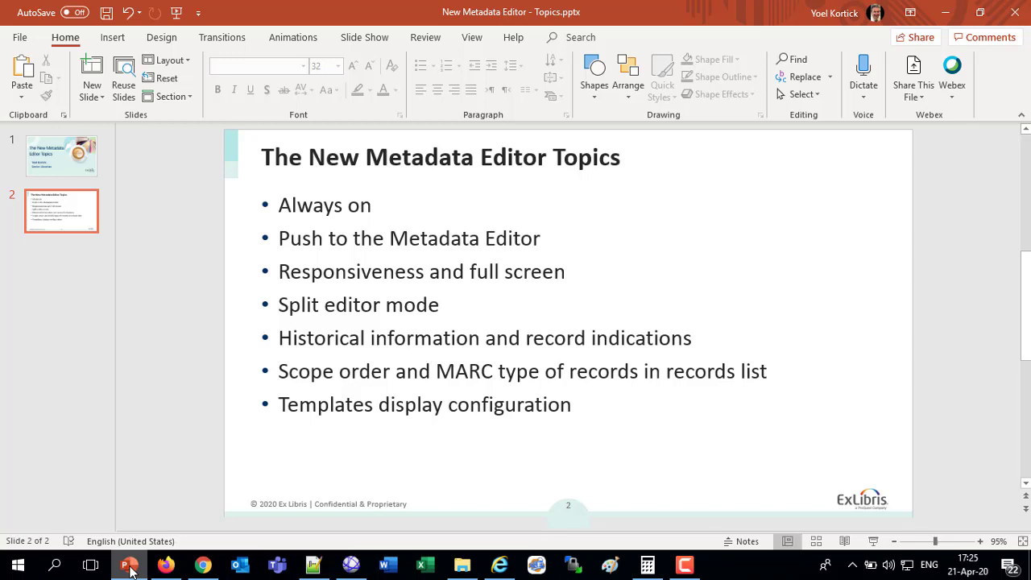
left_click(203, 565)
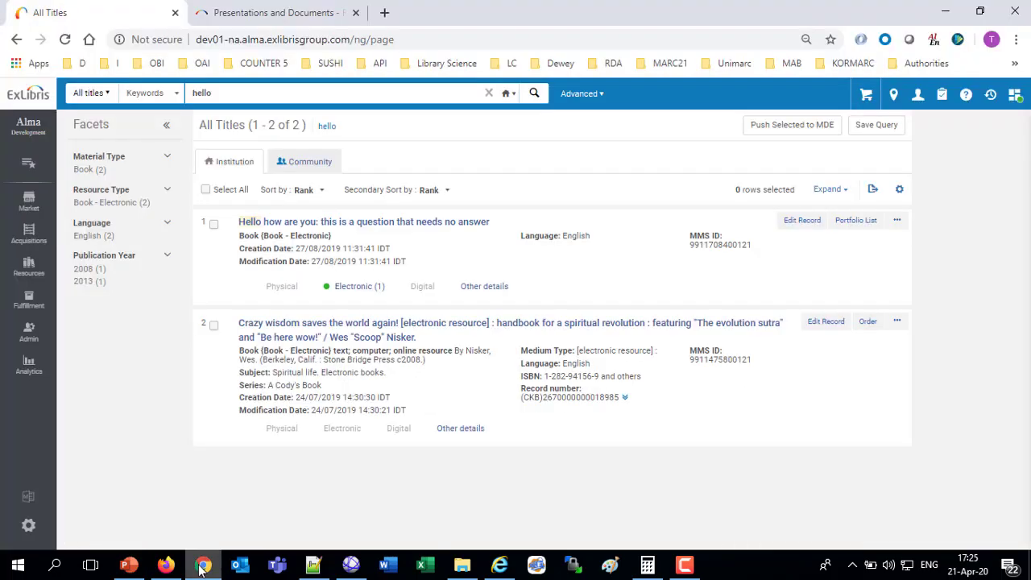
left_click(252, 14)
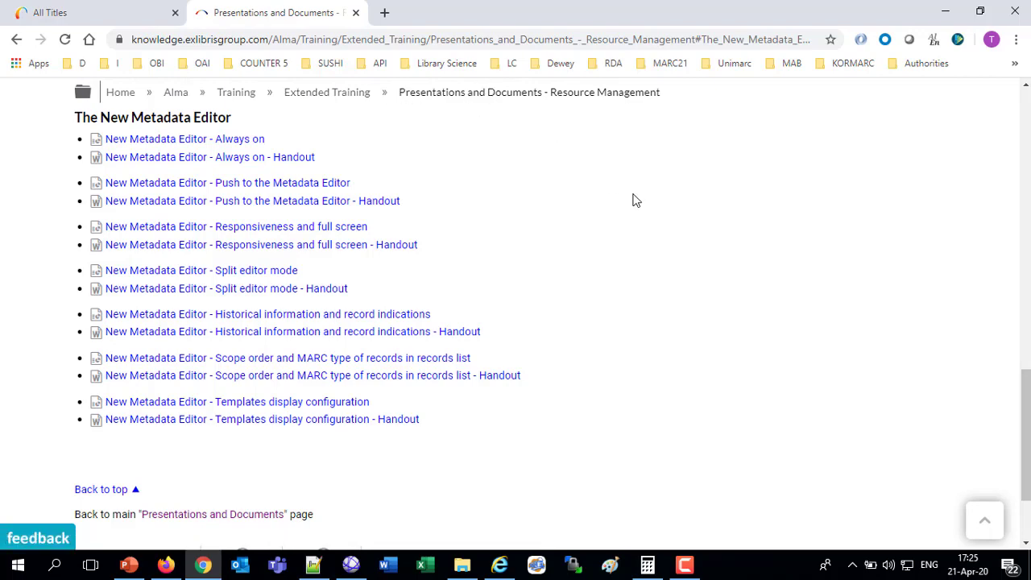
key("Home")
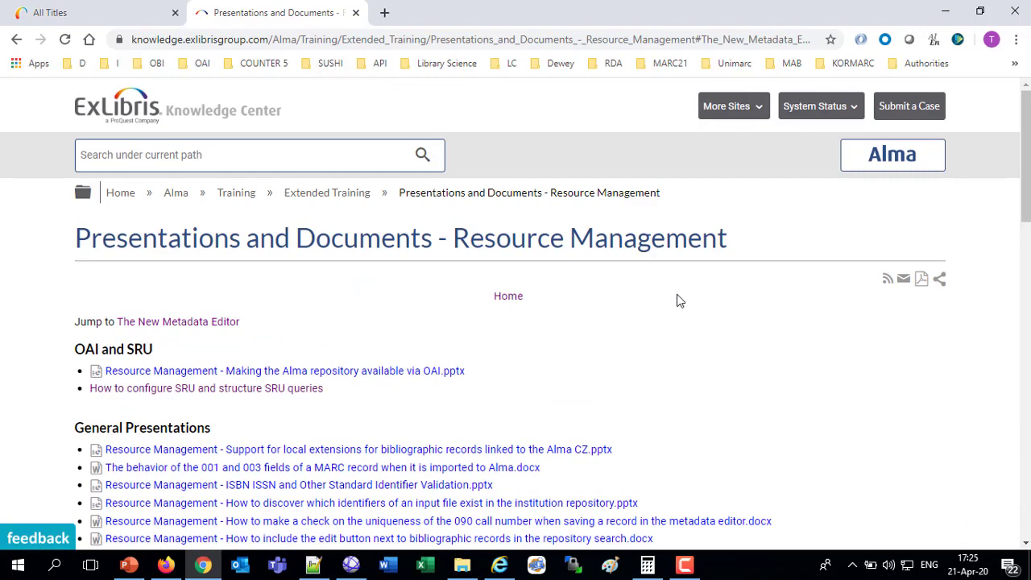
key("Home")
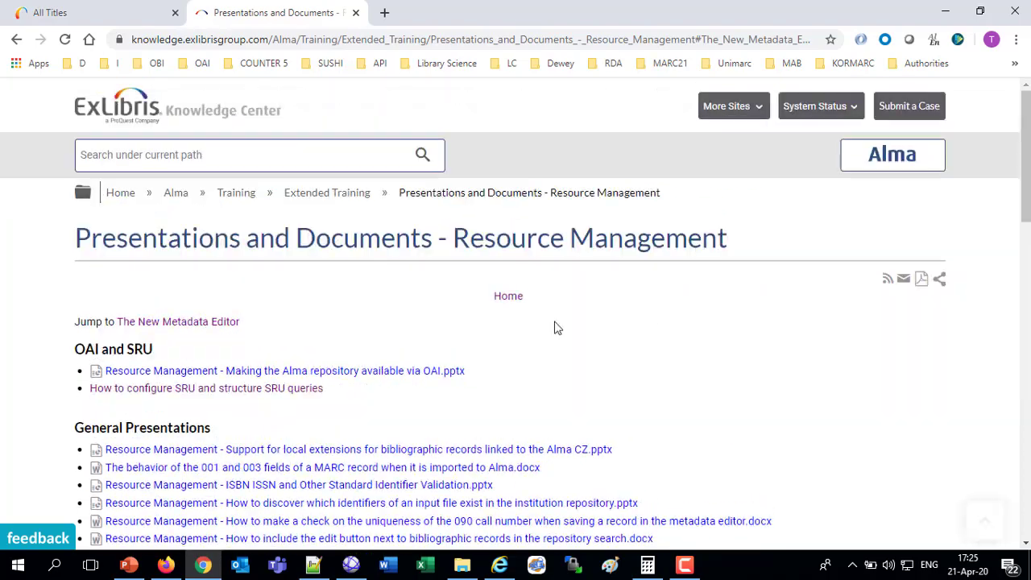
left_click(170, 322)
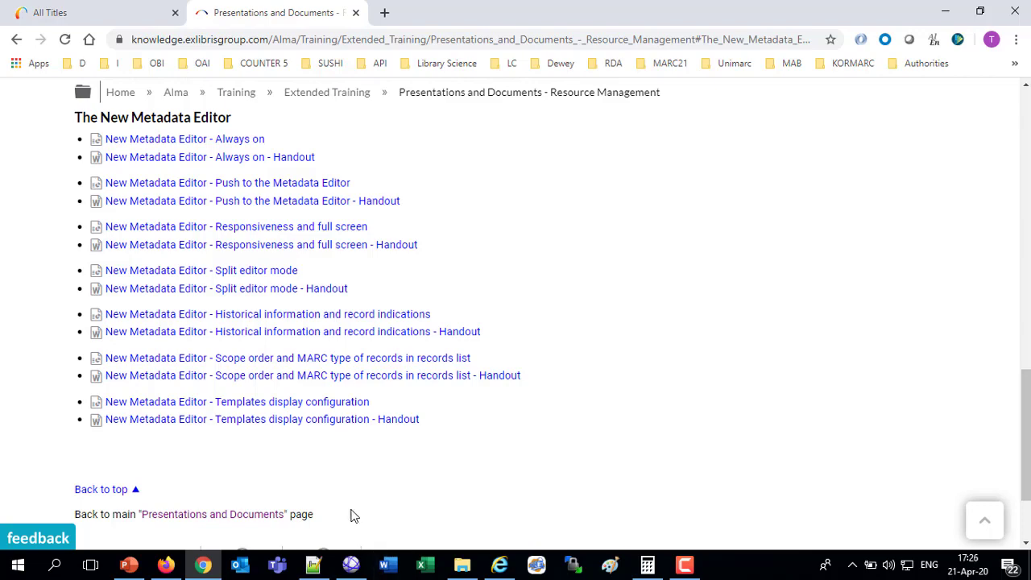
- Switch to Alma in Firefox, open the Metadata Editor and look through the MARC21 Bib records list to its end
left_click(166, 566)
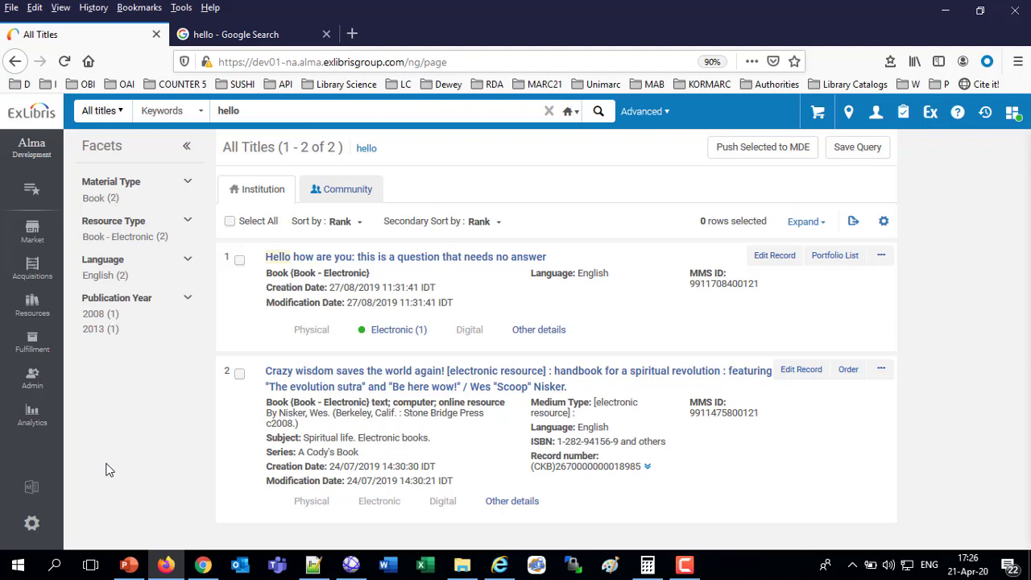
left_click(31, 490)
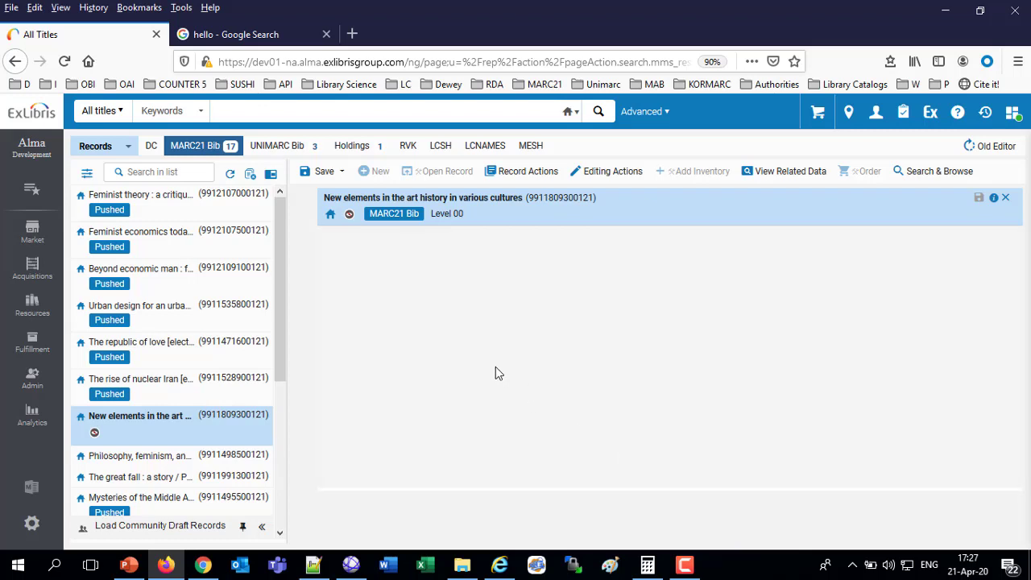
mouse_move(279, 333)
left_click_drag(282, 364, 290, 522)
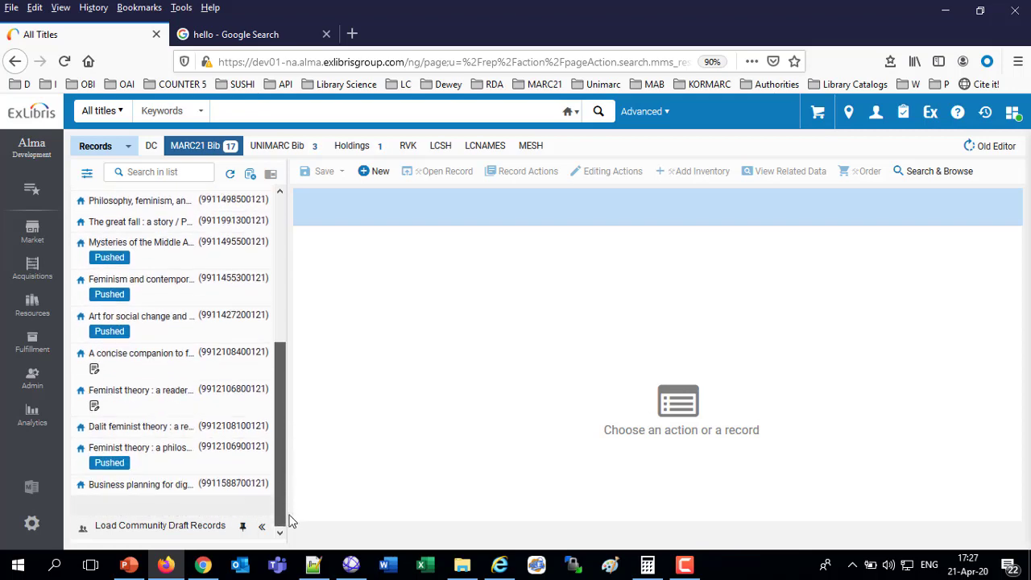
- Toggle the Metadata Editor off and on over the All Titles results, leaving it hidden
left_click(34, 488)
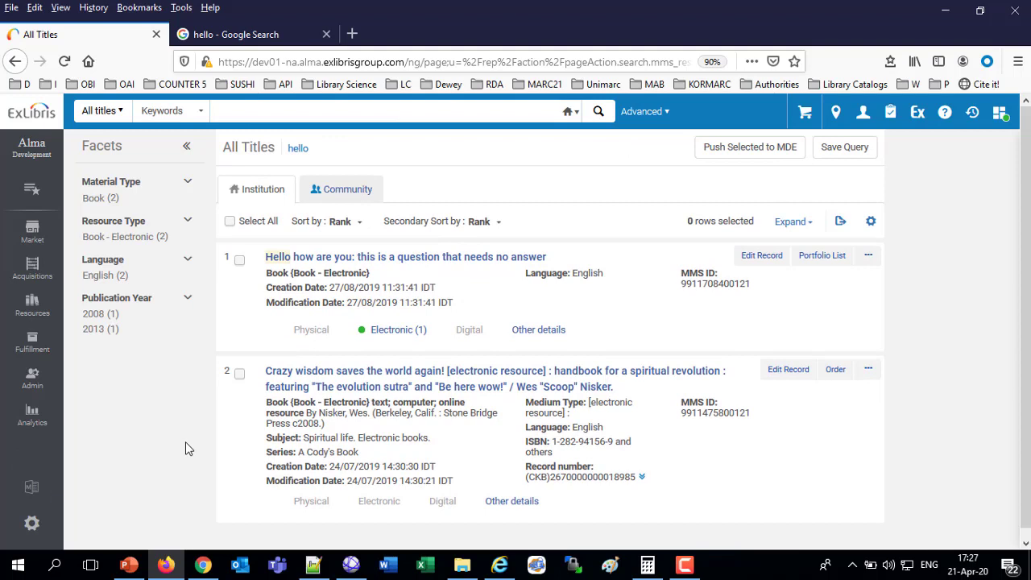
left_click(34, 488)
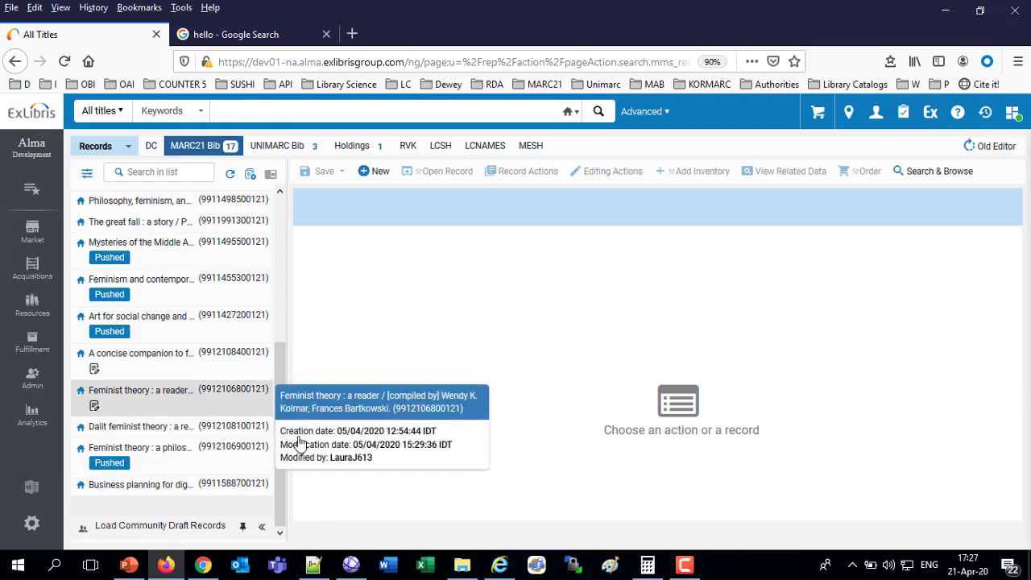
left_click(32, 487)
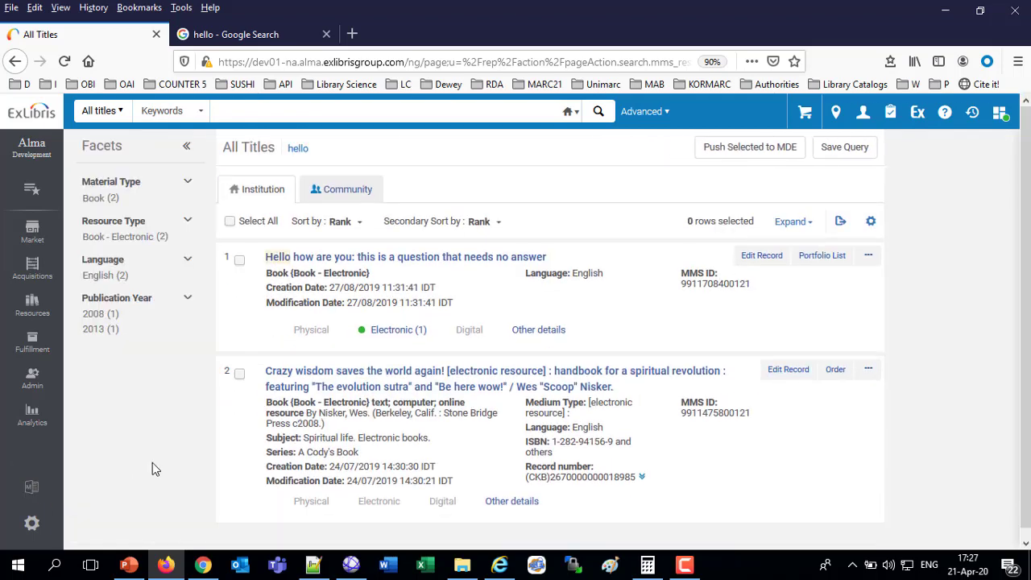
left_click(32, 487)
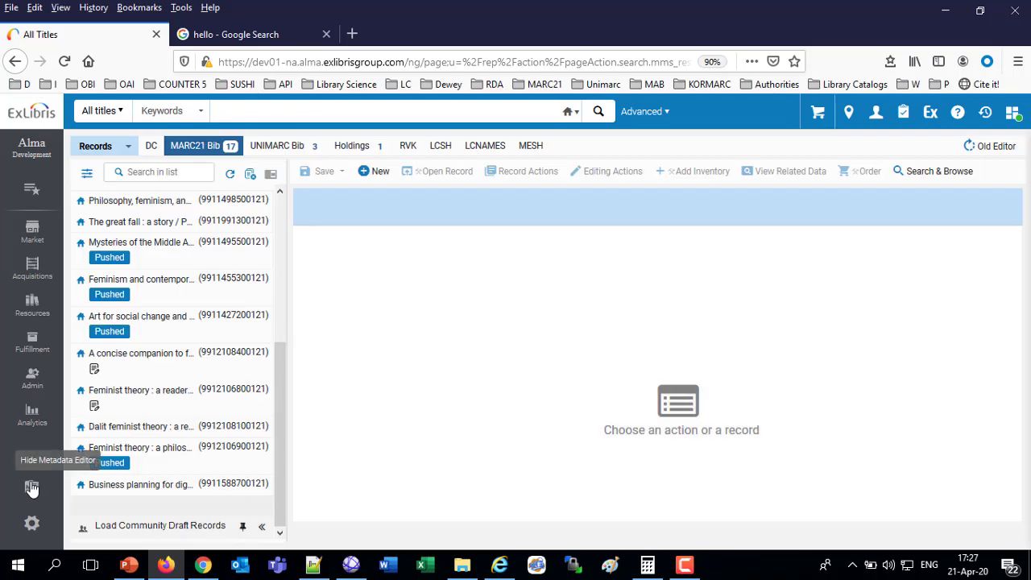
left_click(31, 487)
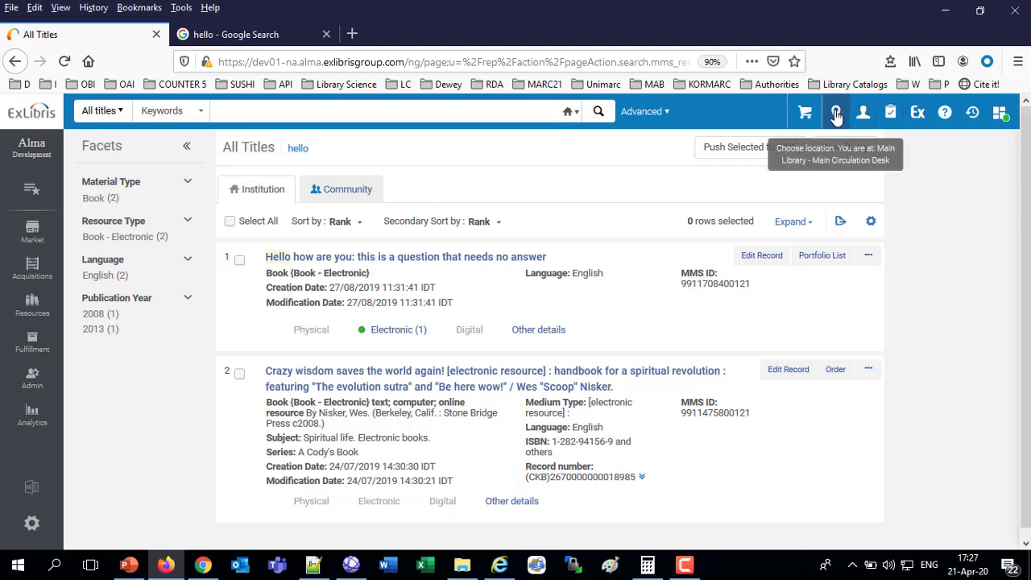
- Go to Manage Patron Services, look up the graduate student by first name and open that patron's services page
left_click(33, 341)
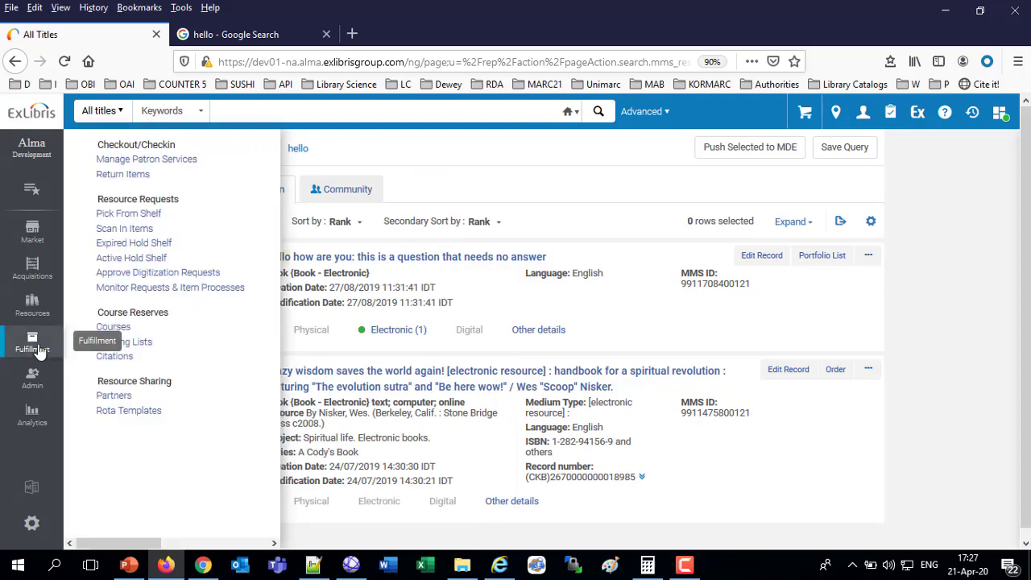
left_click(146, 160)
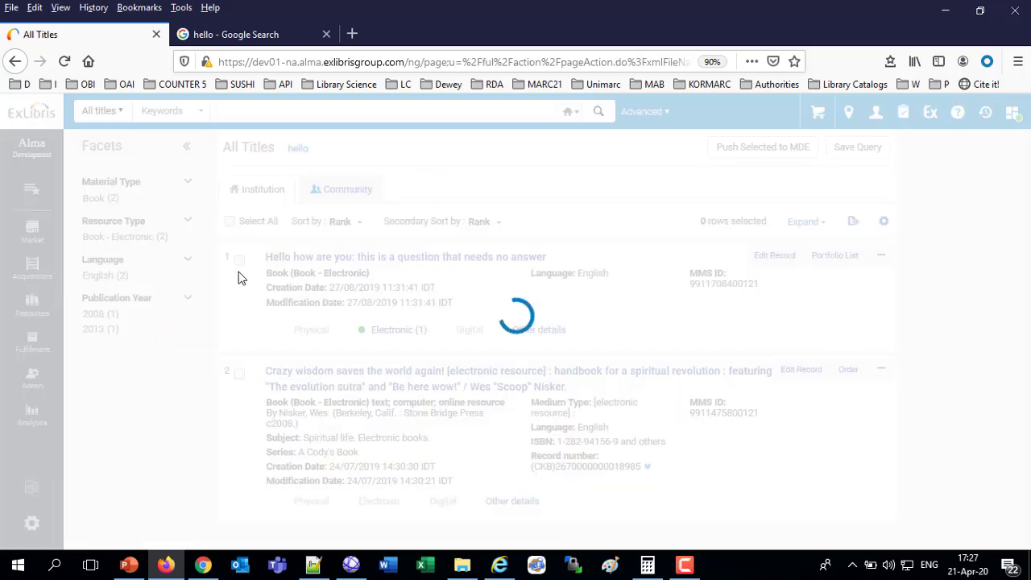
type("alicia")
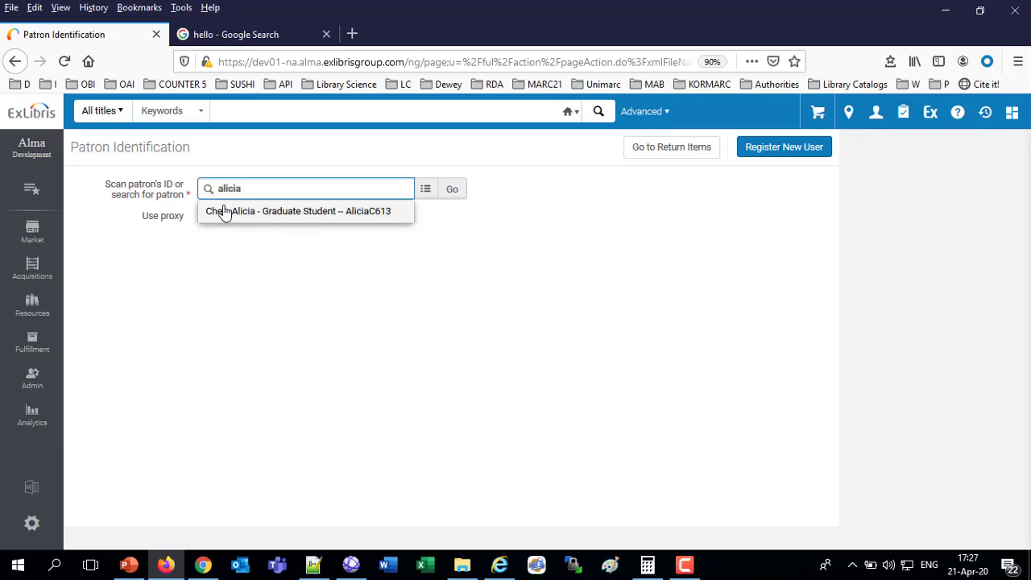
left_click(226, 211)
left_click(453, 190)
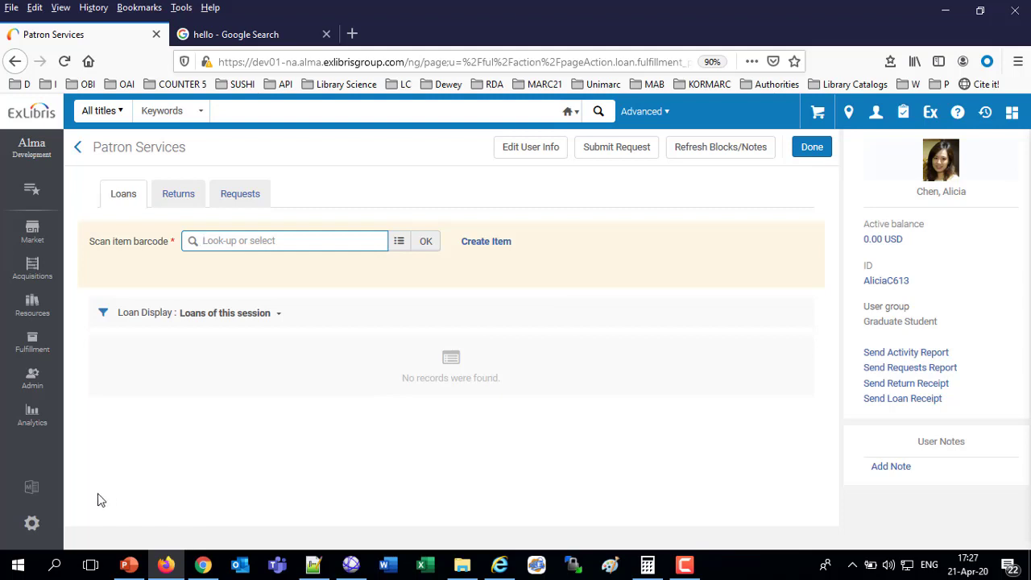
- Display the Metadata Editor over the patron page and set the current location to Main Library - ULINC Receiving Department
left_click(37, 491)
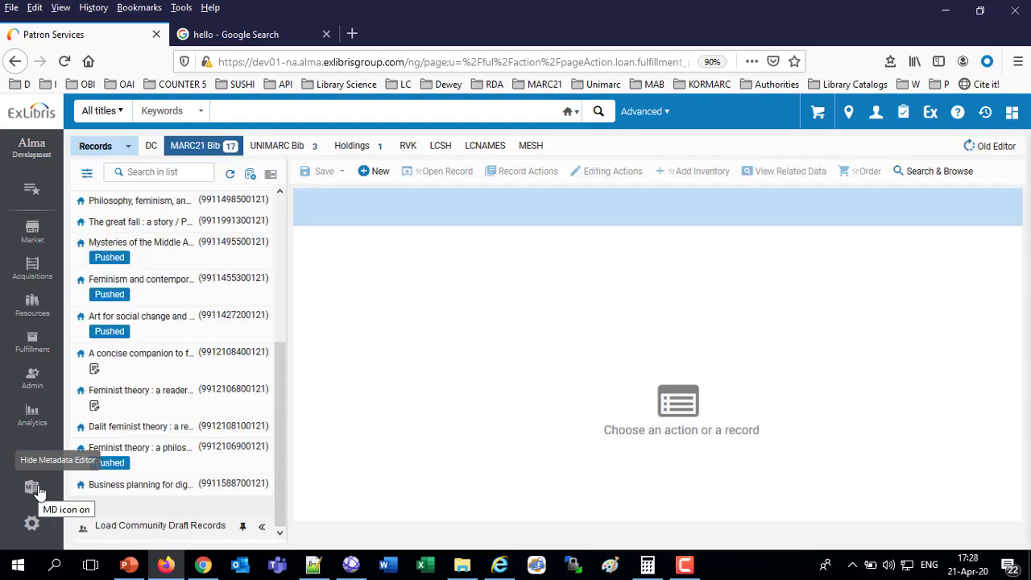
left_click(849, 113)
left_click(716, 164)
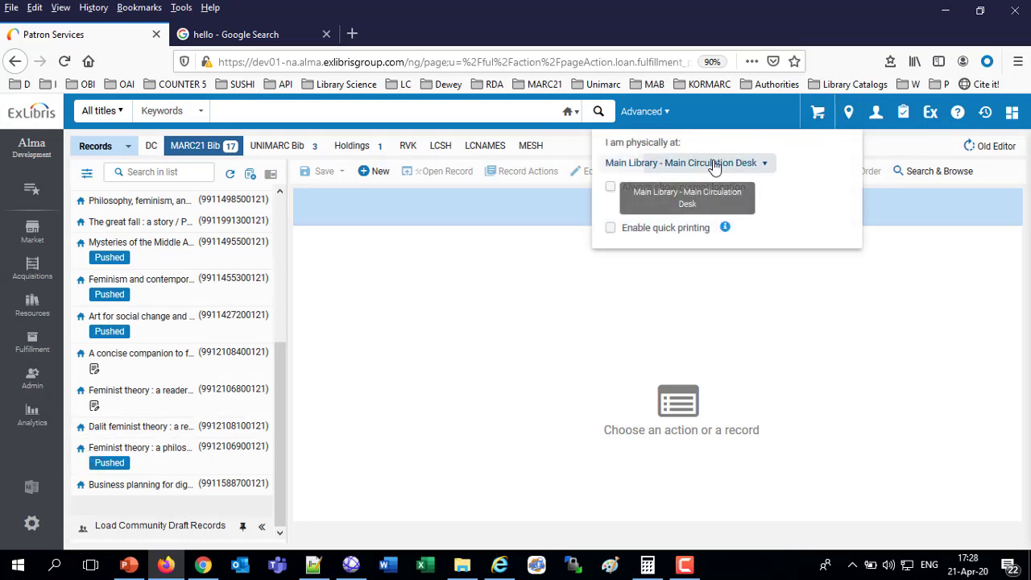
left_click(710, 266)
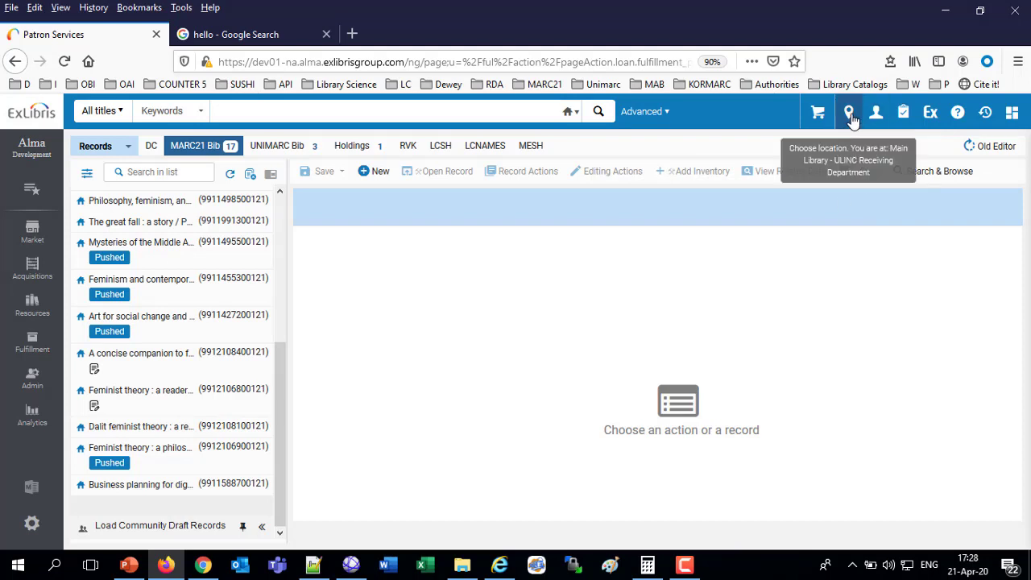
- Open the Receive New Material page from Acquisitions and bring the Metadata Editor back up over it
left_click(38, 276)
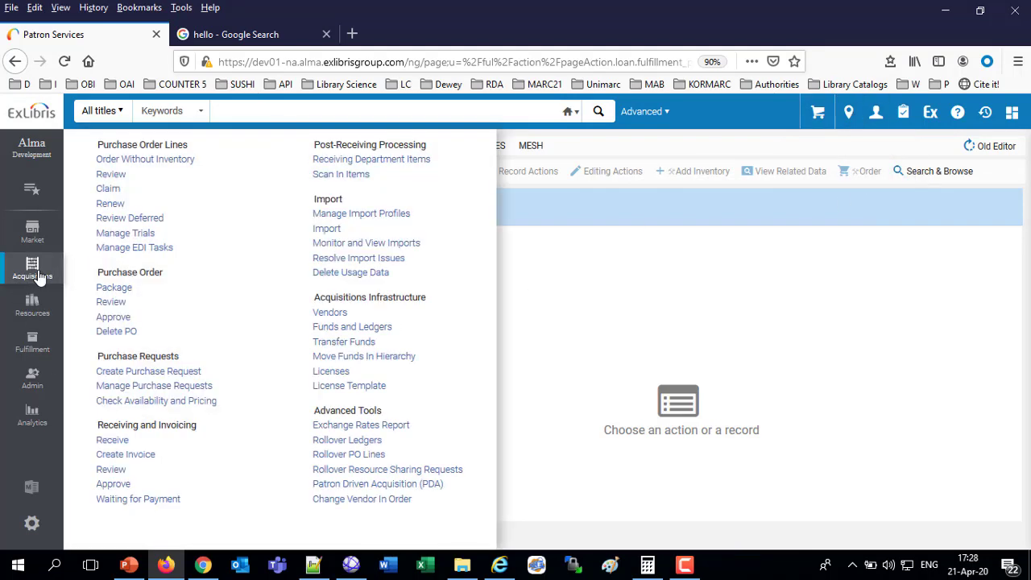
left_click(112, 440)
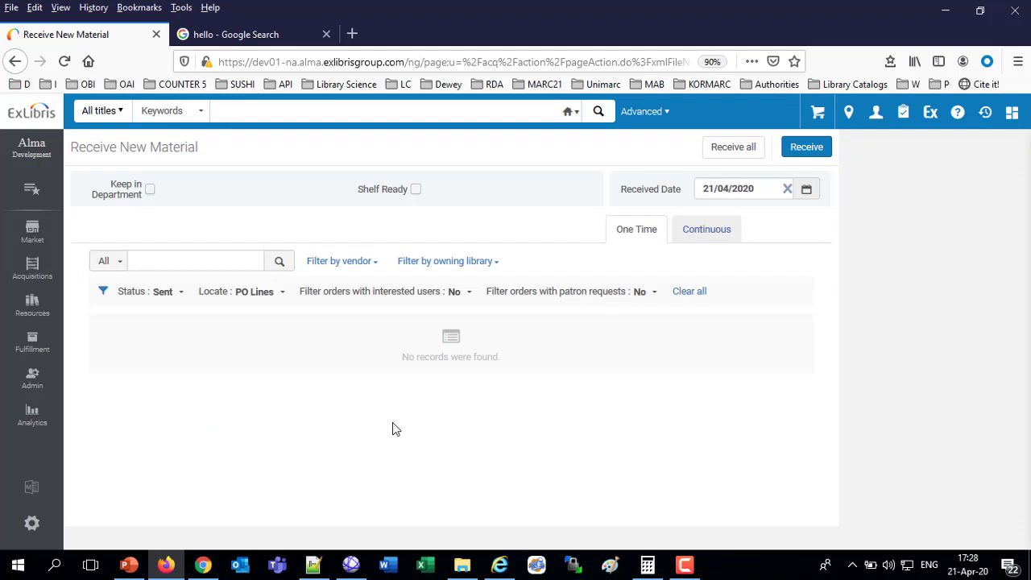
left_click(31, 487)
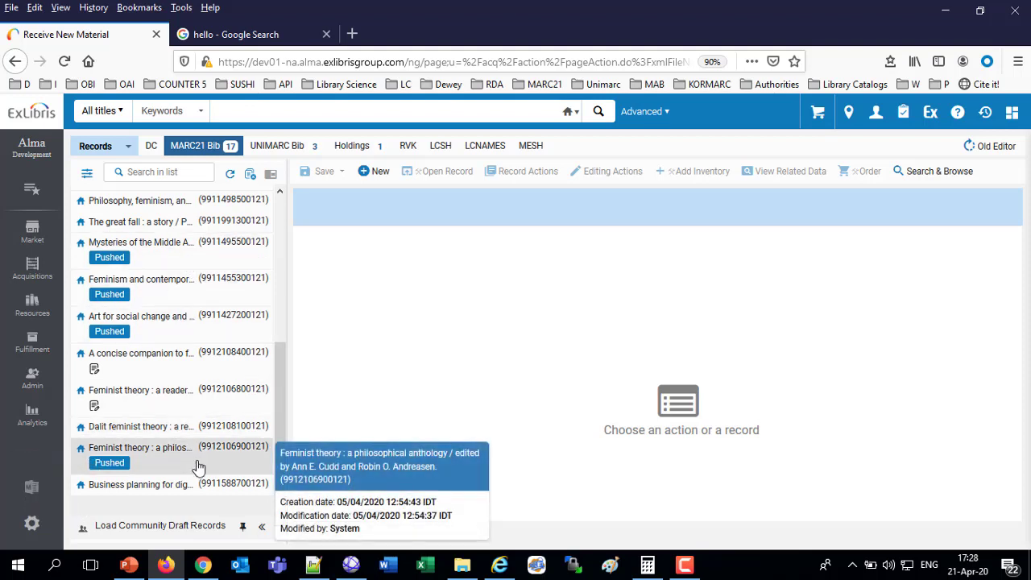
- Close the Google Search browser tab and run an All titles keyword search for "taipei"
left_click(327, 33)
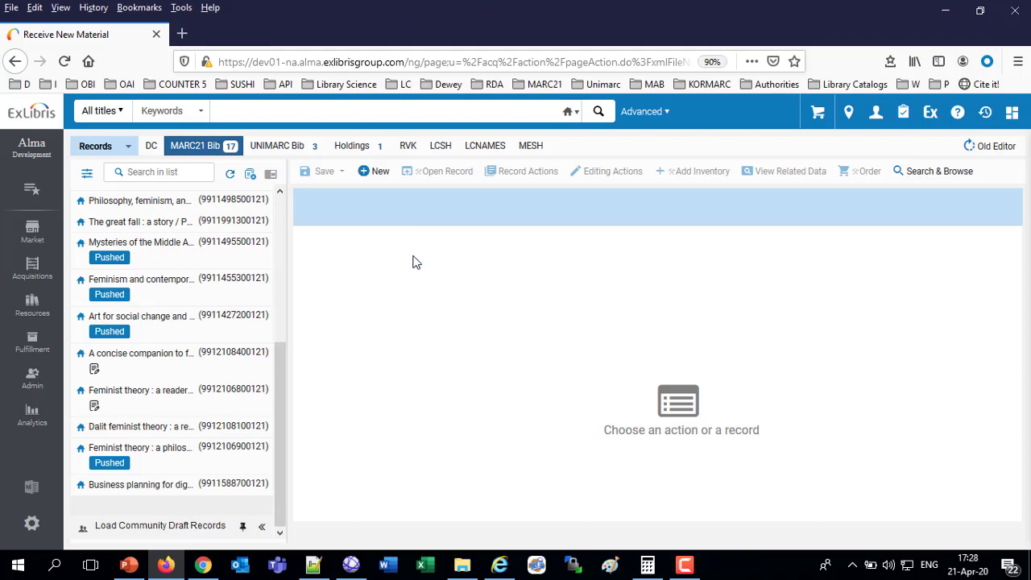
left_click(295, 112)
type("taipei")
key("Return")
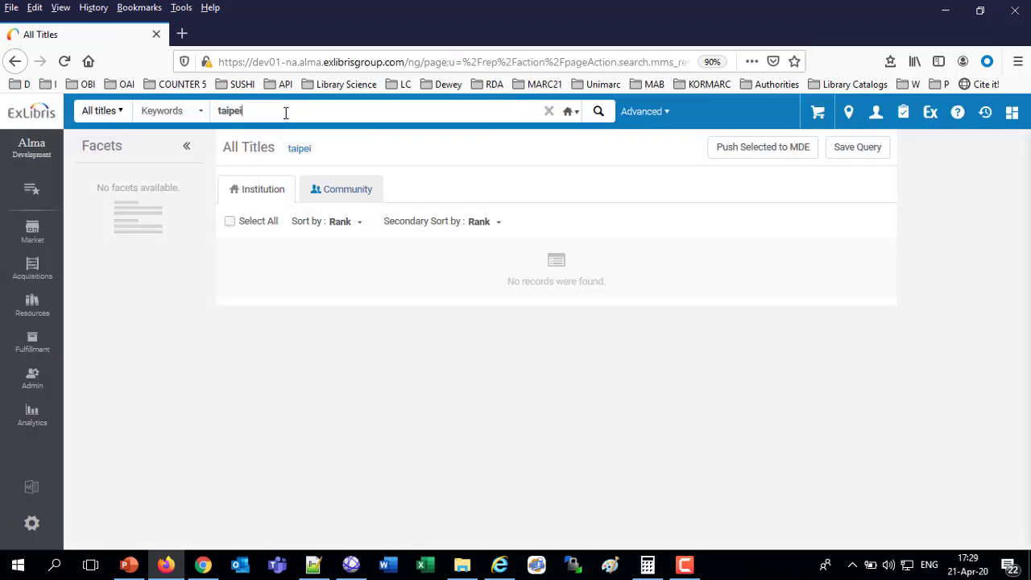
- Run an All titles keyword search for "taiwan" in place of the previous term
left_click(285, 112)
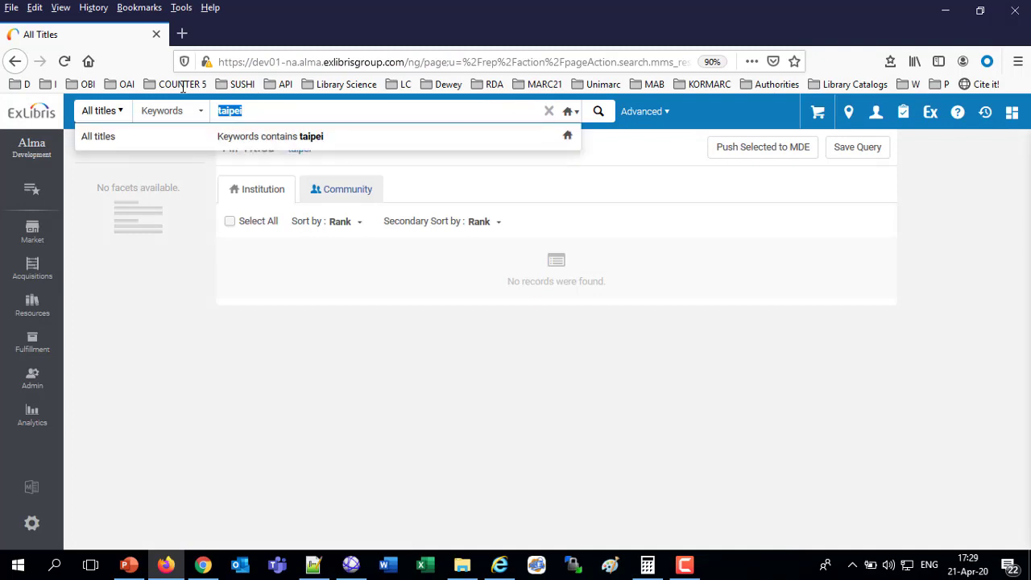
type("taiwan")
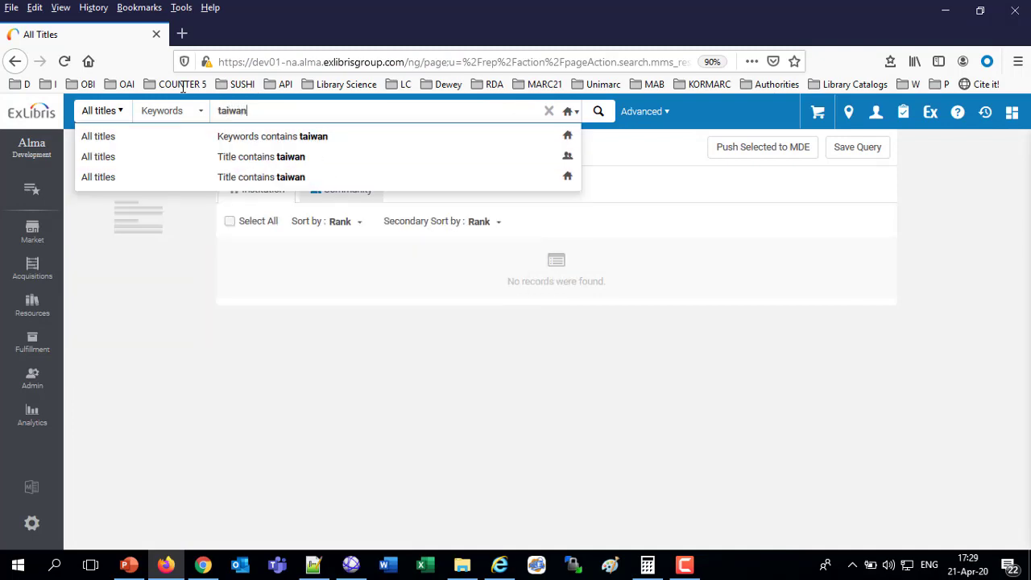
key("Return")
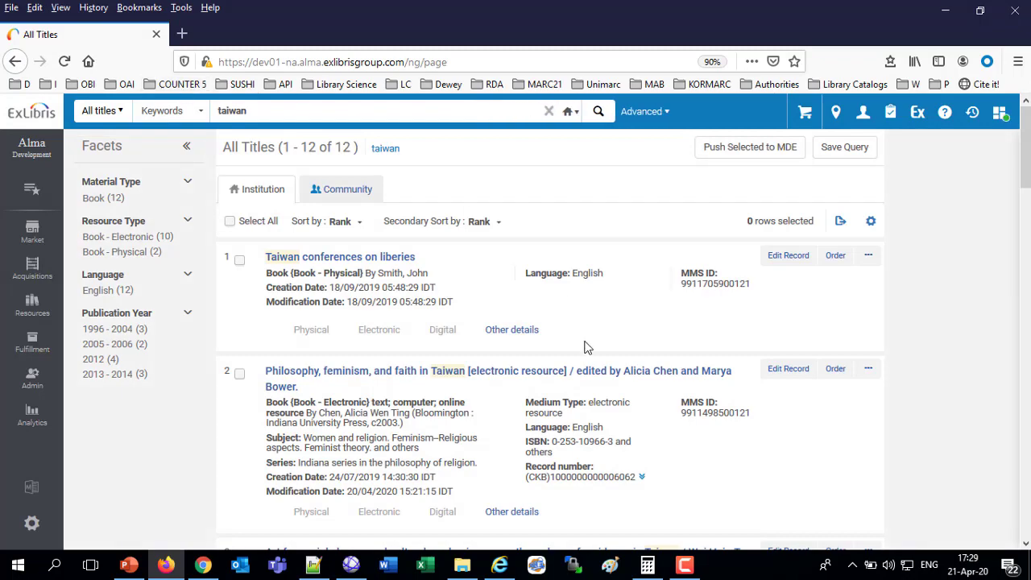
- Try to push the tenth result, "Handbook of ambient assisted living", to the Metadata Editor
scroll(588, 395, "down", 20)
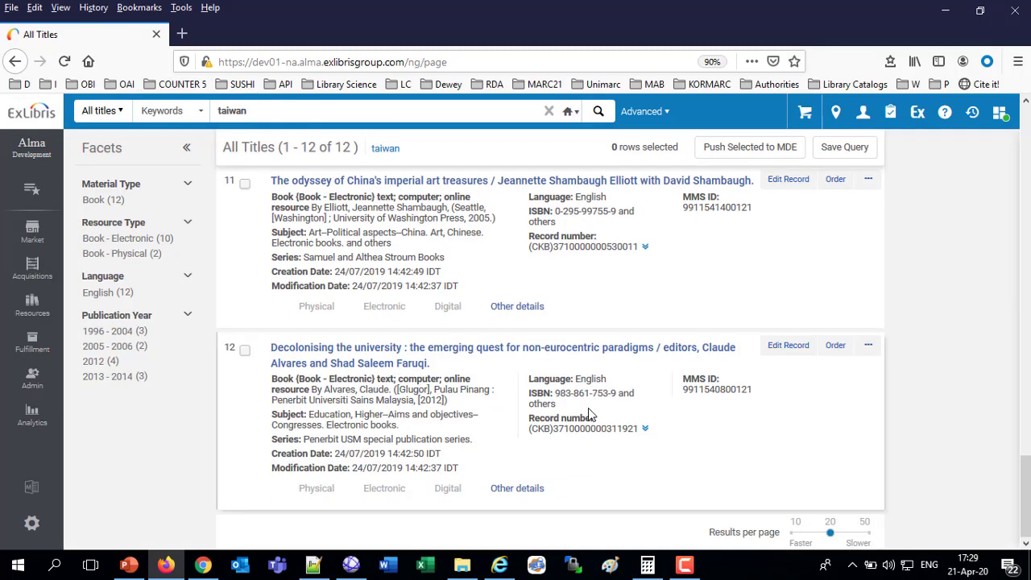
scroll(495, 227, "up", 4)
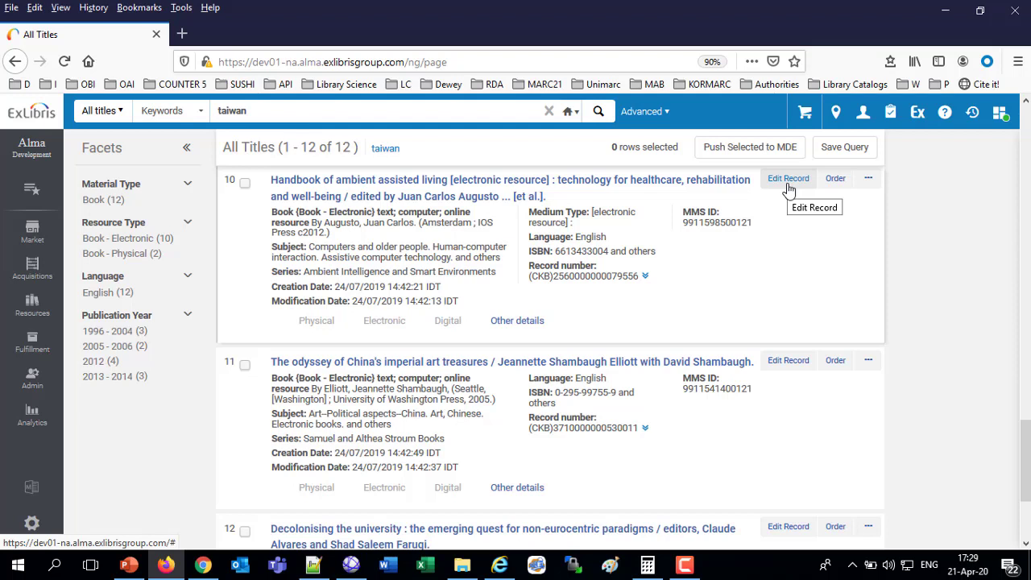
left_click(867, 179)
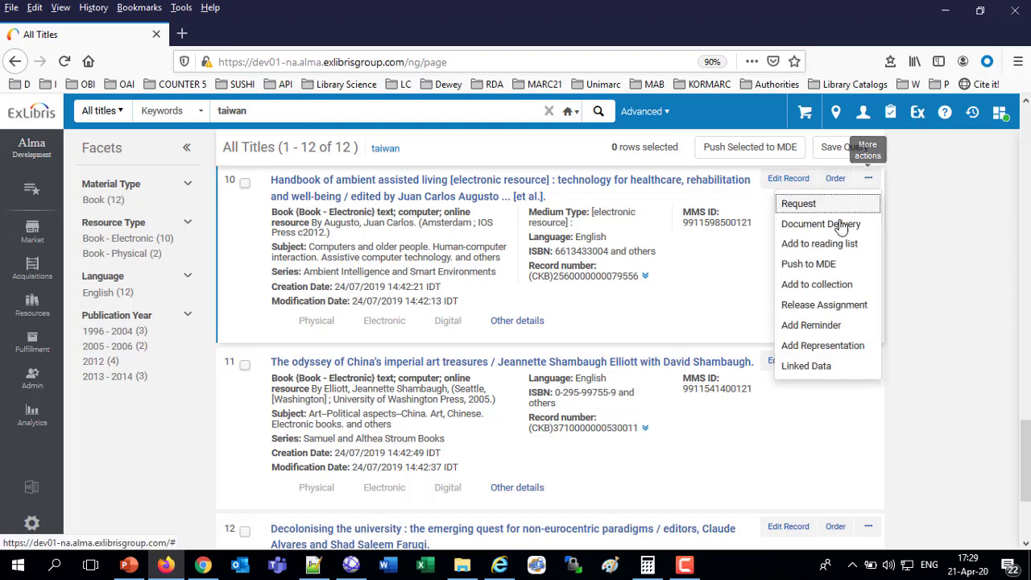
left_click(799, 264)
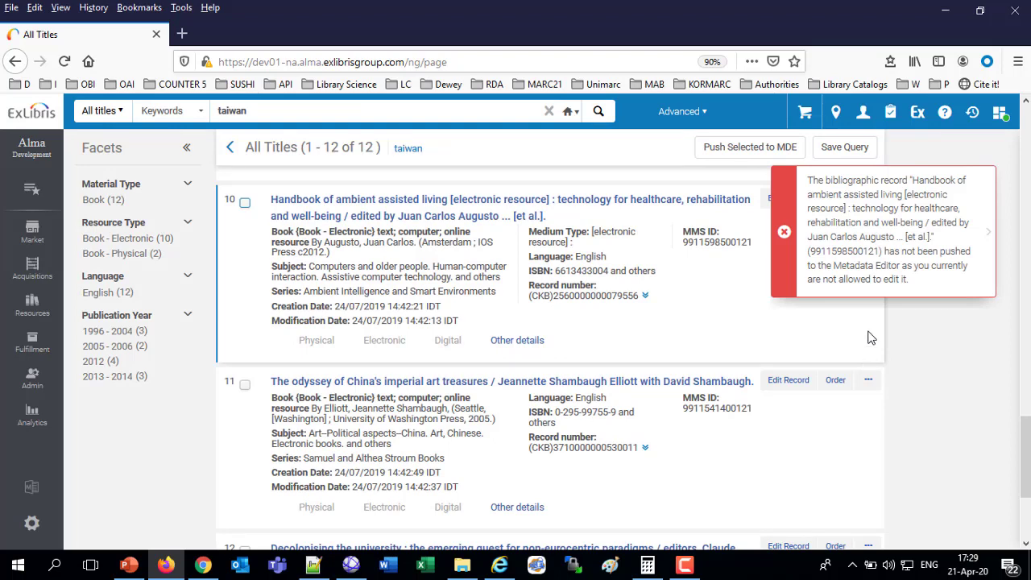
- Replace the search term and run an All titles keyword search for "chigago"
scroll(869, 338, "up", 5)
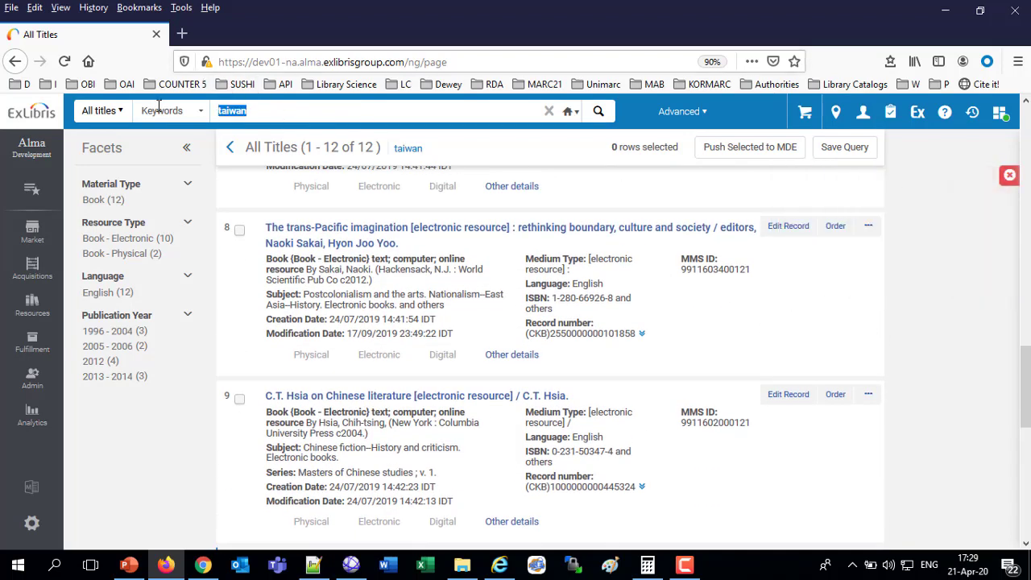
left_click(281, 116)
type("chiga")
key("Return")
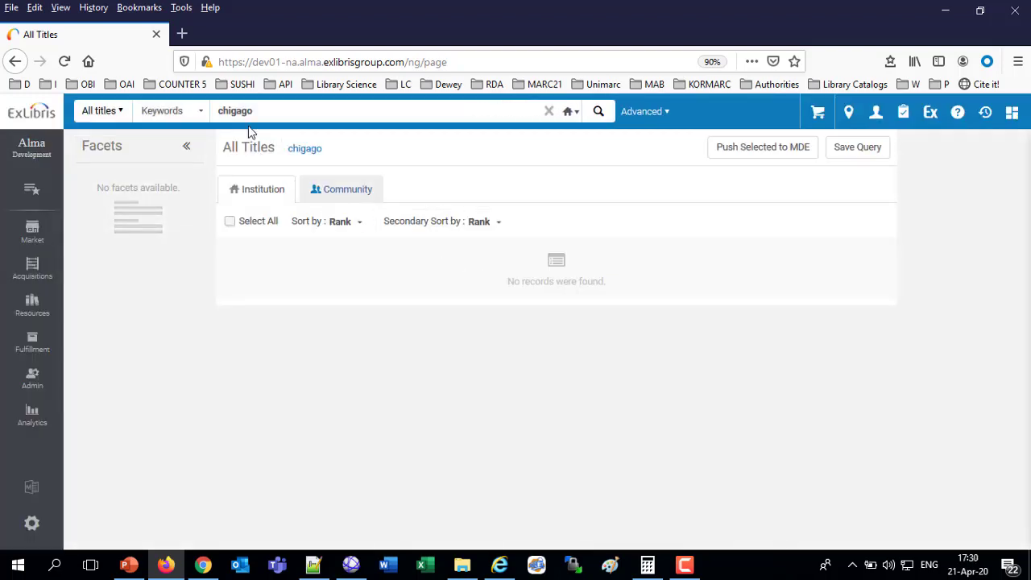
- Correct the misspelled search term to "chicago" and run the All titles keyword search again
left_click(249, 127)
left_click(245, 128)
key("BackSpace")
type("c")
key("Return")
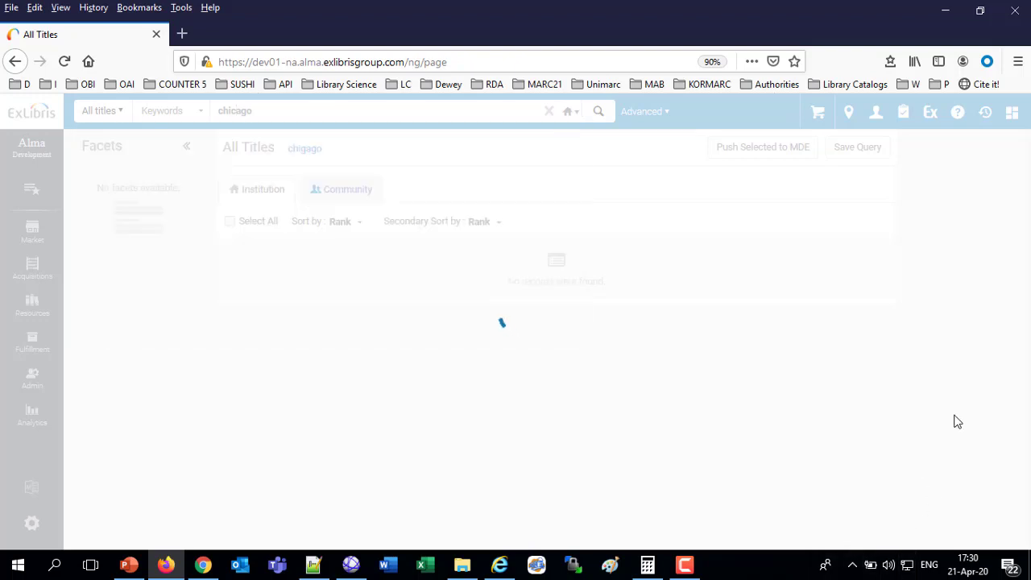
- Select results 17 through 20 of the "chicago" search and push them together to the Metadata Editor
scroll(852, 385, "down", 15)
scroll(851, 385, "down", 9)
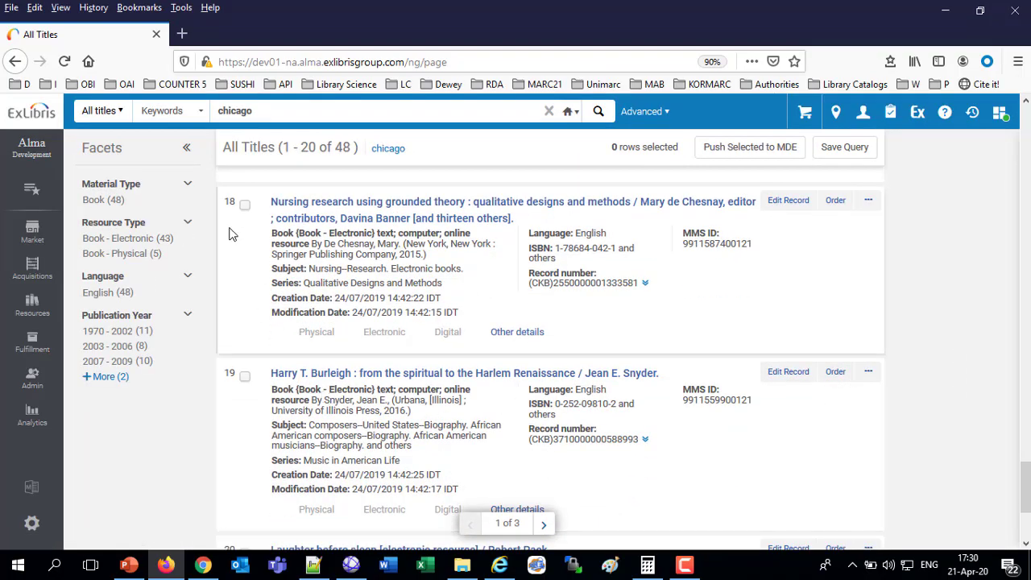
left_click(245, 206)
left_click(245, 376)
scroll(250, 387, "down", 1)
scroll(250, 386, "down", 3)
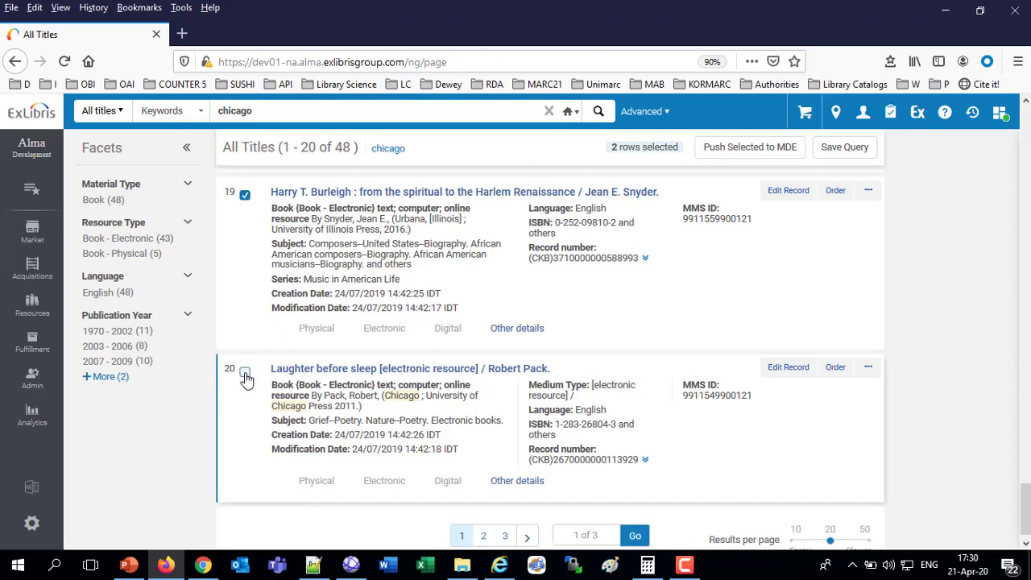
left_click(245, 374)
scroll(245, 377, "up", 6)
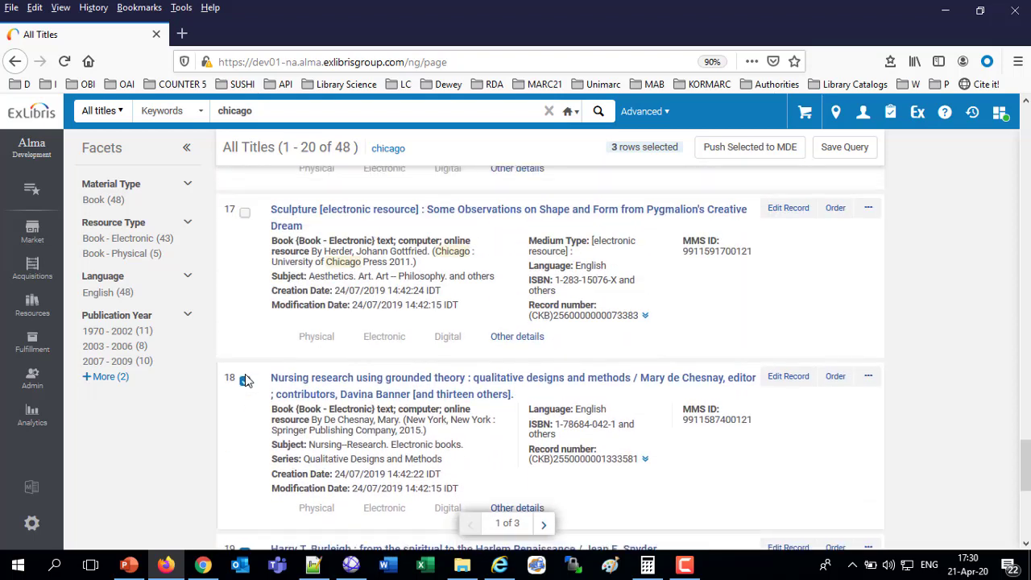
scroll(245, 374, "up", 3)
left_click(245, 381)
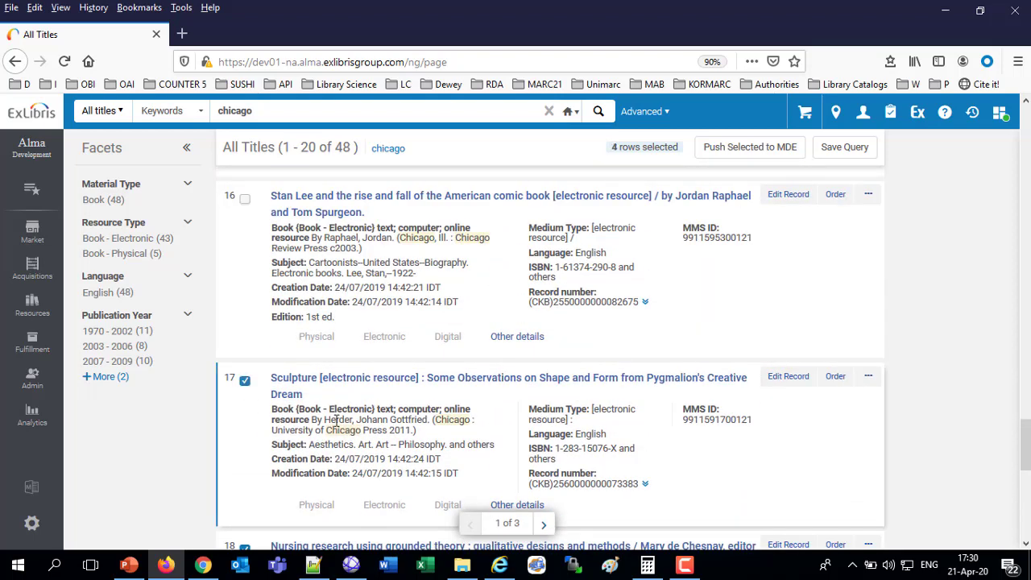
left_click(739, 150)
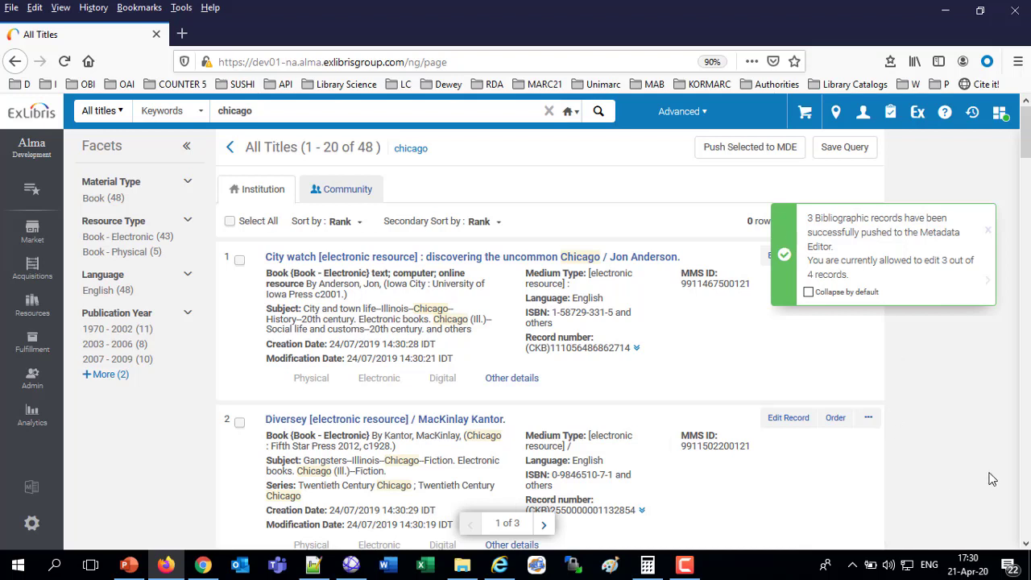
- Push the eighth result, "Willa Cather and modern cultures", to the Metadata Editor using its own record actions
scroll(931, 435, "down", 3)
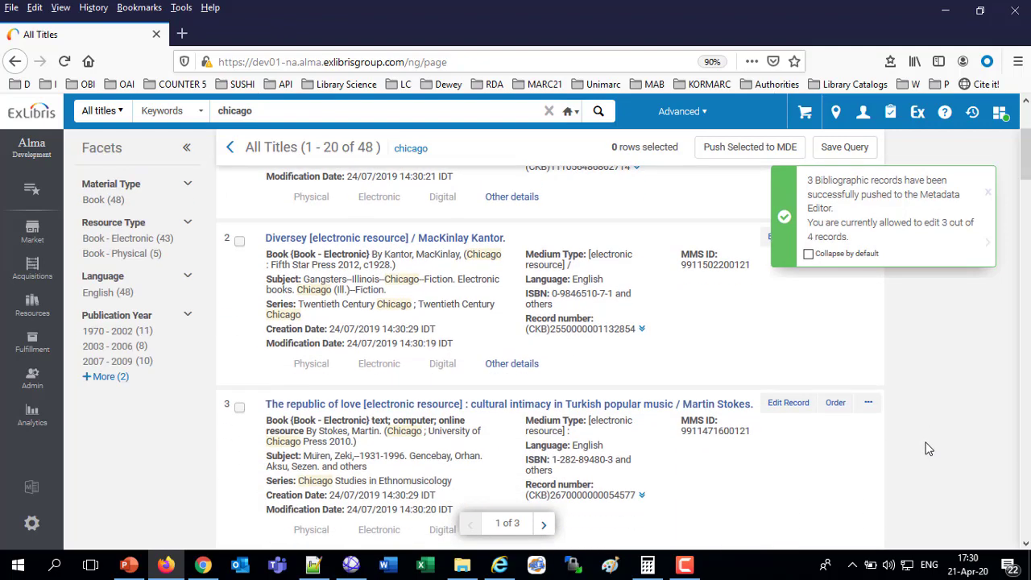
scroll(926, 442, "down", 15)
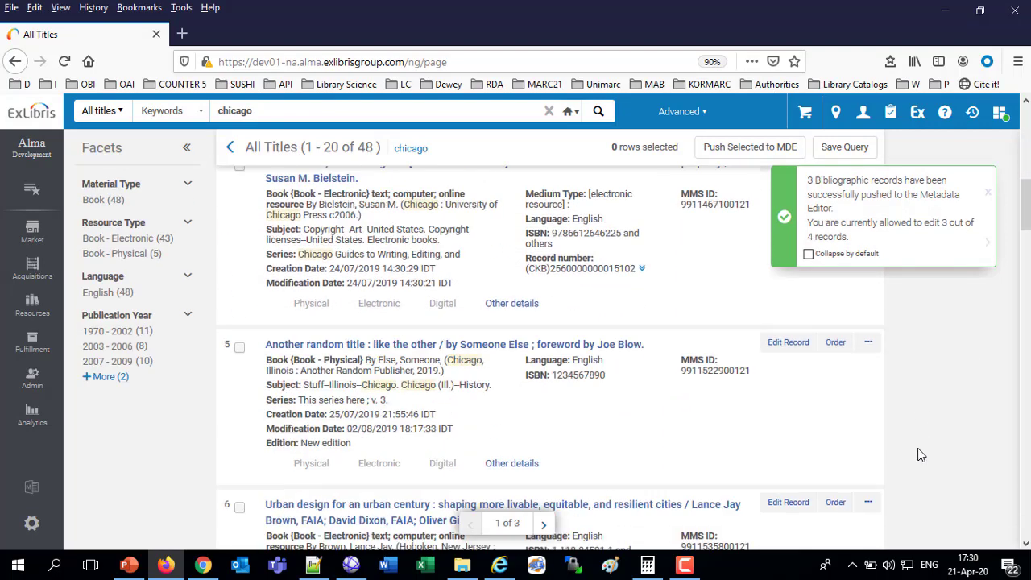
left_click(869, 356)
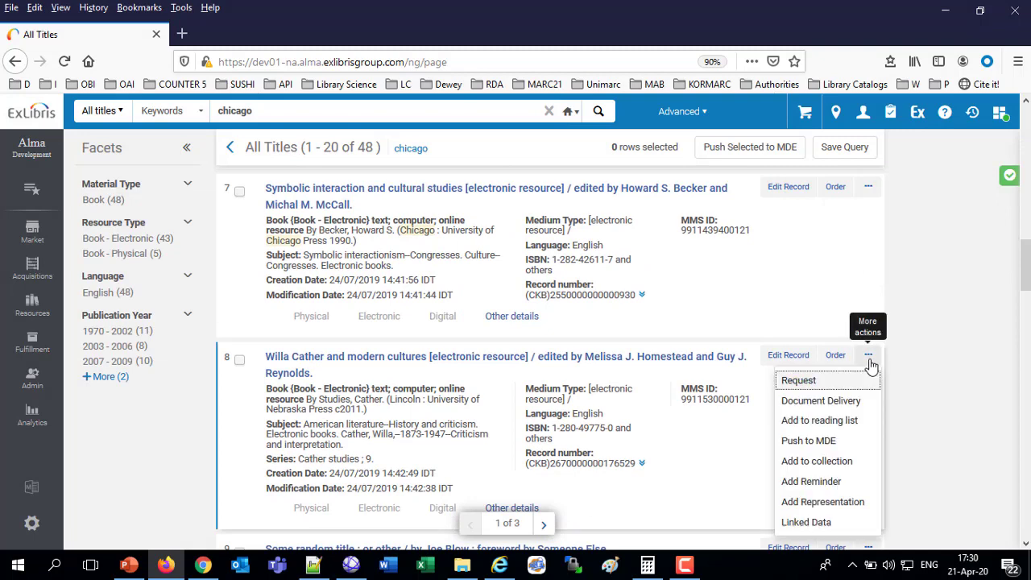
left_click(824, 442)
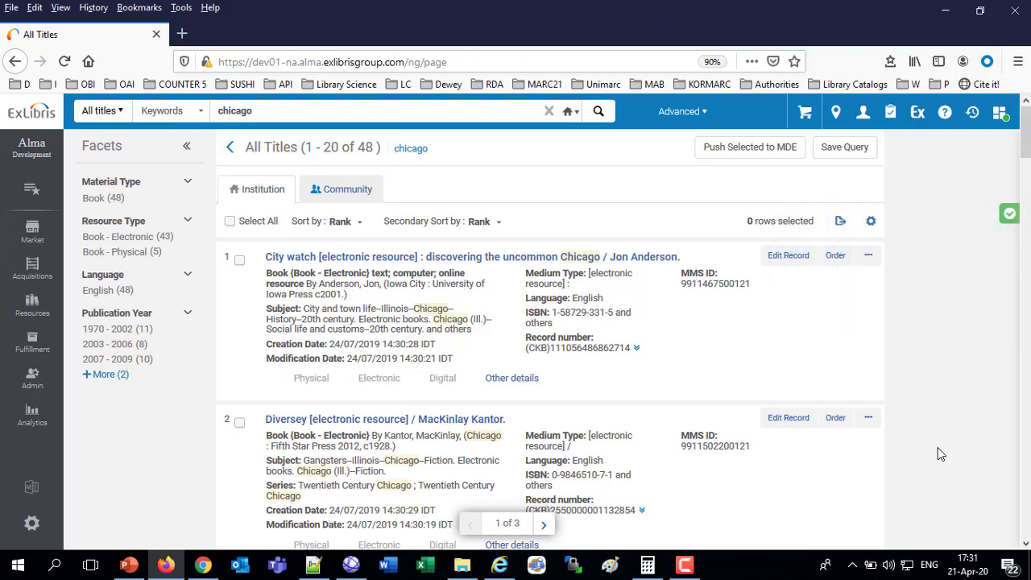
- Show the Metadata Editor and open the pushed MARC21 record "Mysteries of the Middle Ages"
left_click(32, 489)
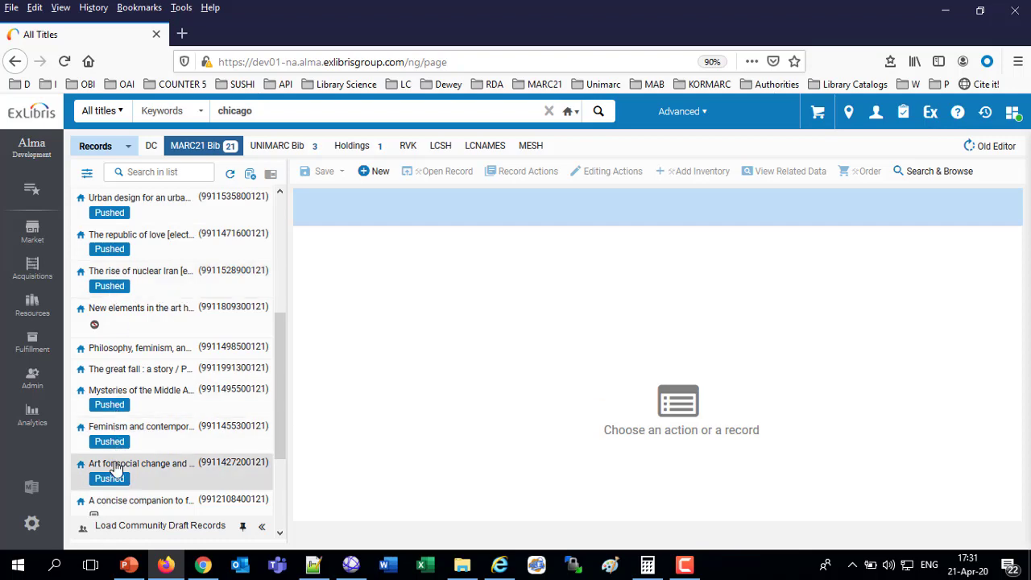
left_click(140, 397)
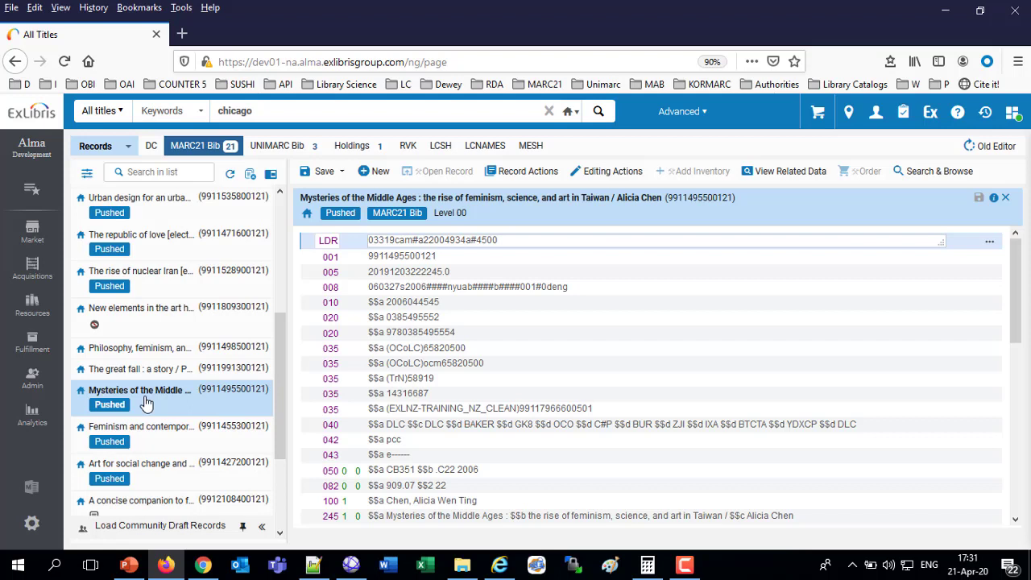
mouse_move(145, 403)
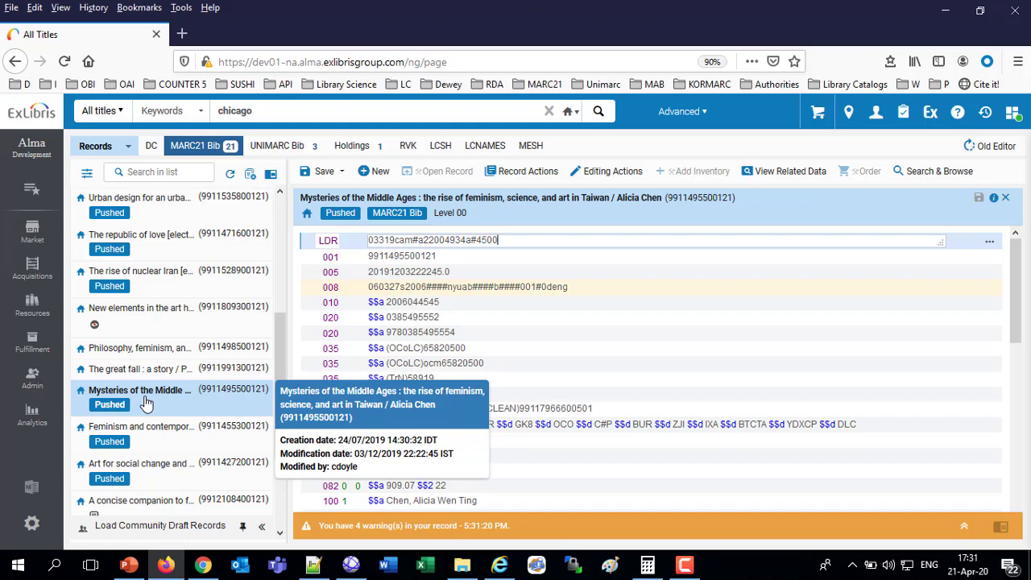
- Sort the MARC21 Bib record list by ascending entry time and review the most recently pushed records
left_click(87, 178)
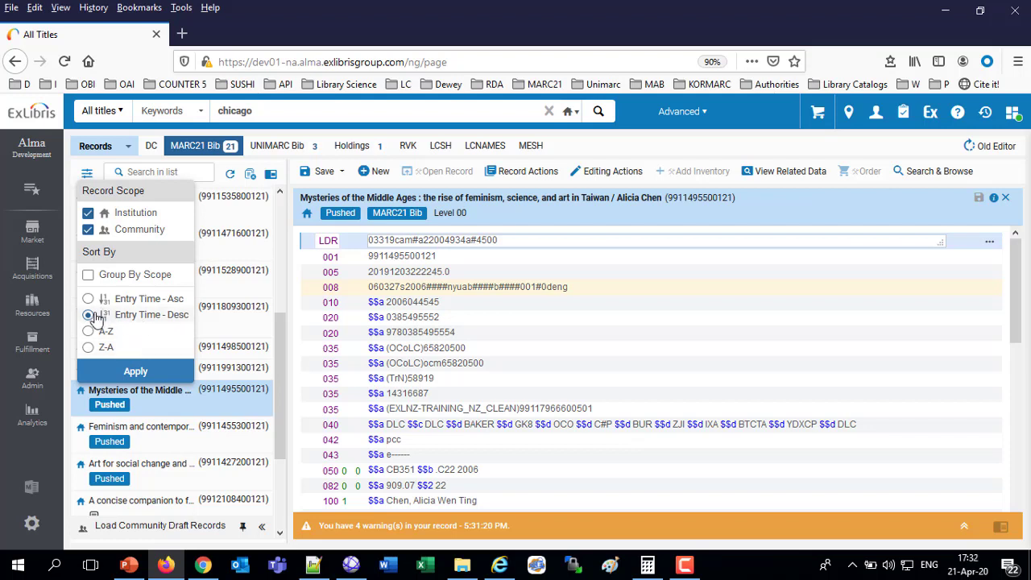
left_click(89, 300)
left_click(135, 372)
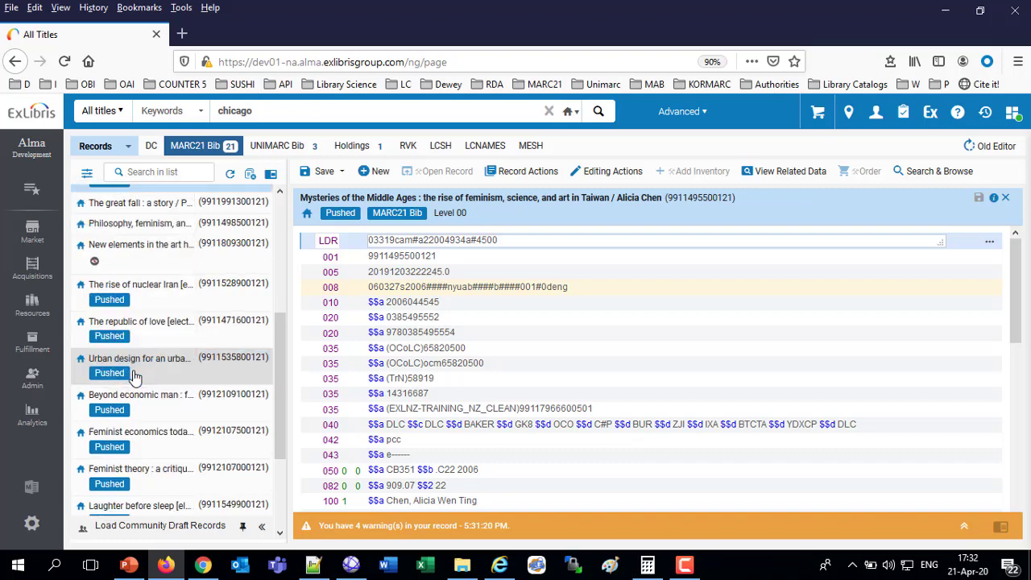
scroll(195, 335, "up", 3)
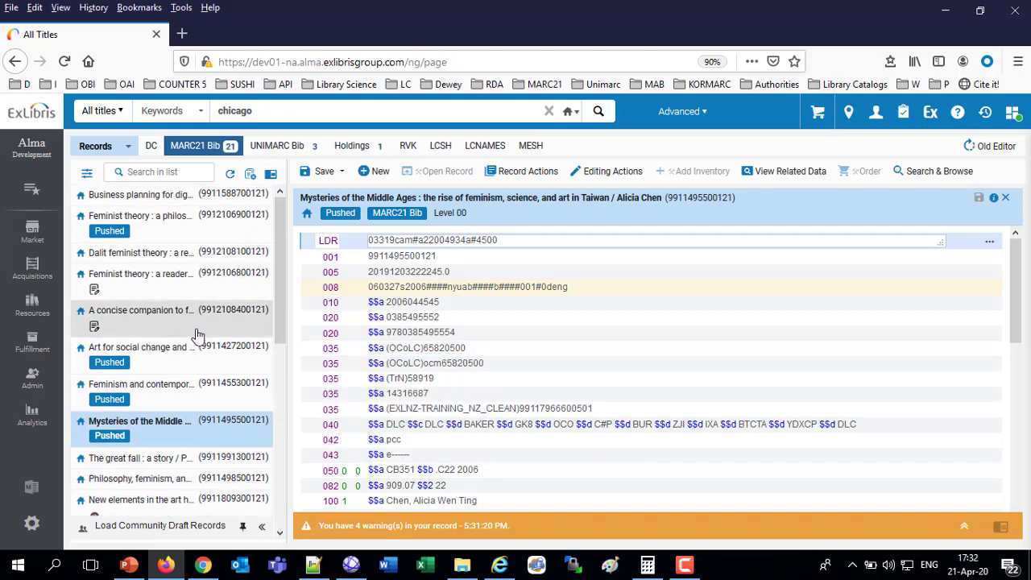
scroll(196, 335, "down", 3)
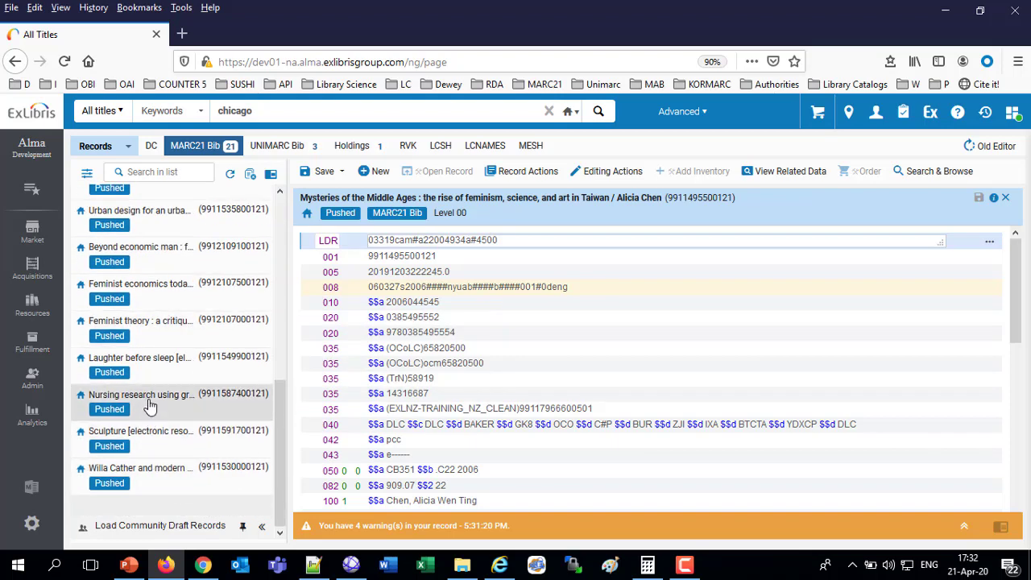
mouse_move(151, 367)
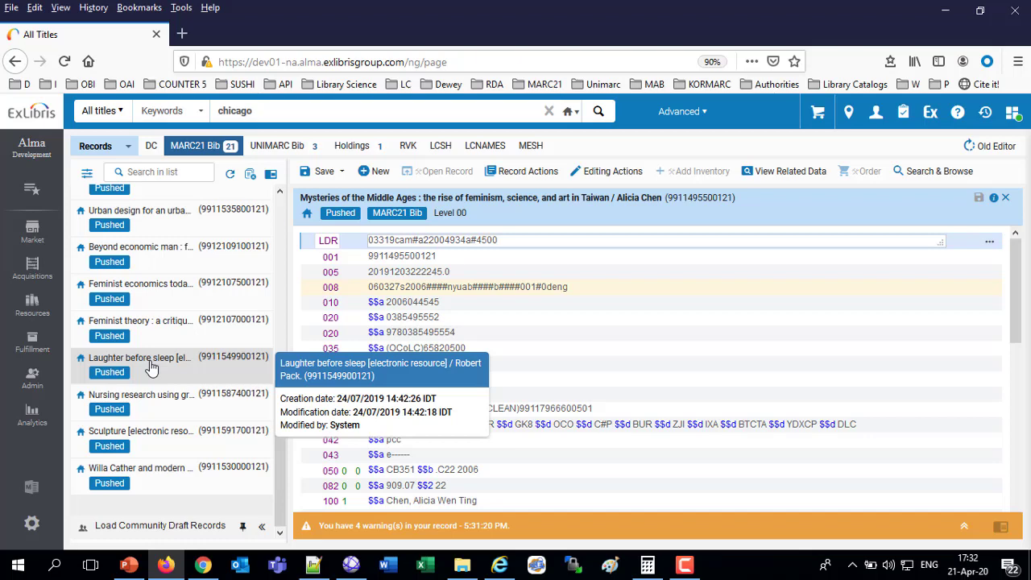
scroll(149, 346, "up", 5)
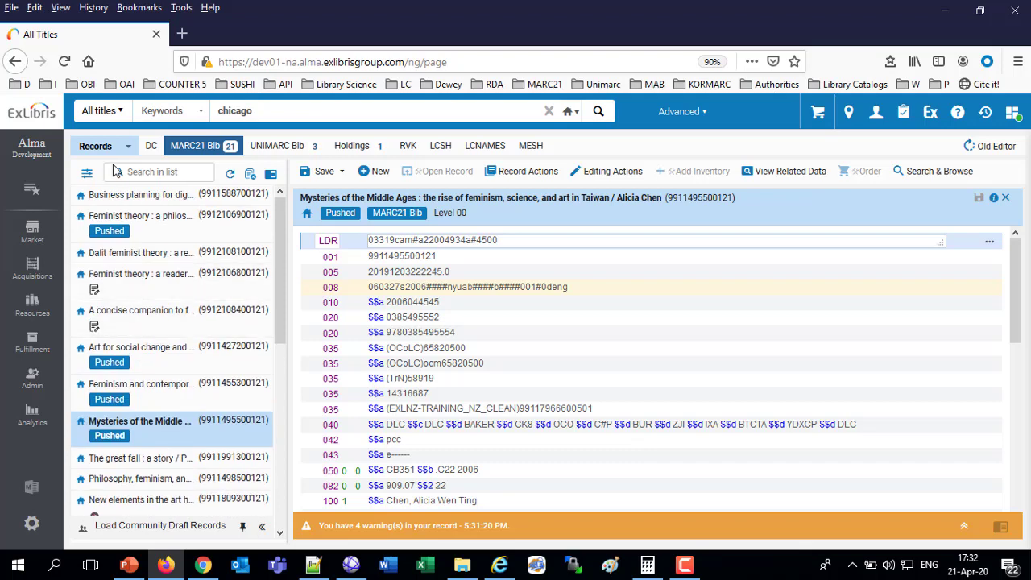
- Sort the MARC21 Bib record list alphabetically from A to Z and look through it
left_click(87, 175)
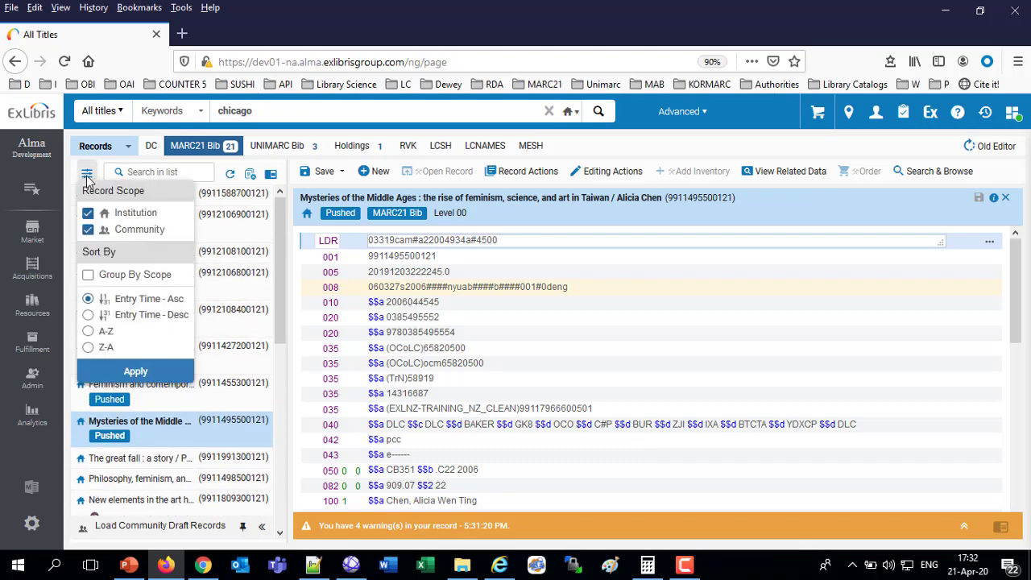
left_click(88, 331)
left_click(133, 371)
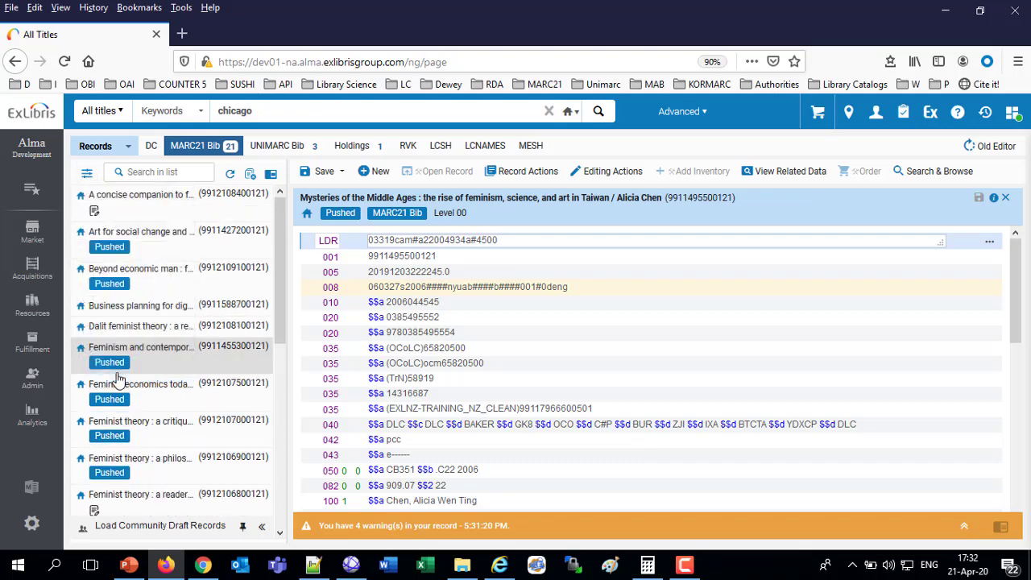
scroll(197, 372, "down", 4)
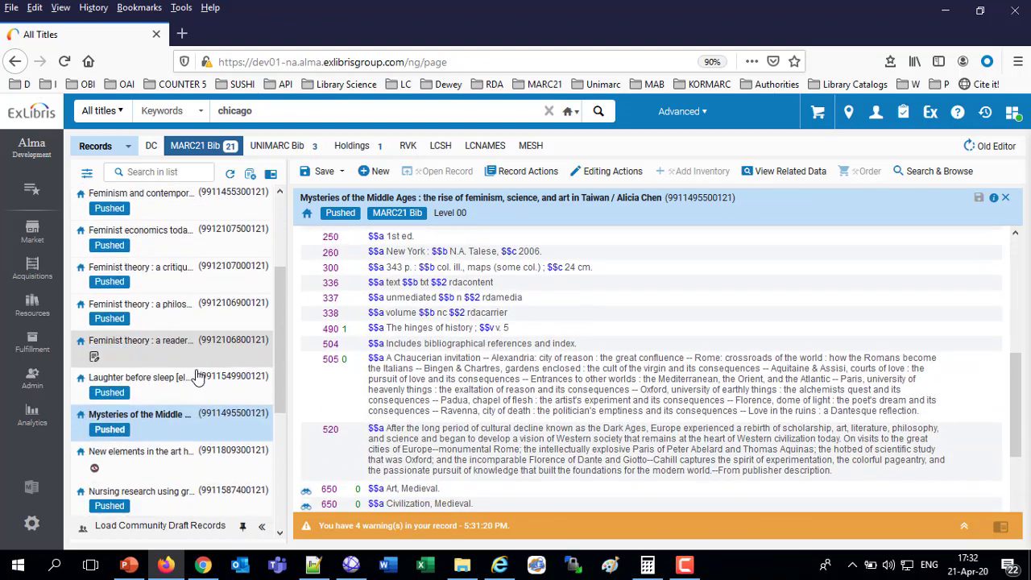
scroll(193, 363, "down", 3)
scroll(193, 362, "up", 10)
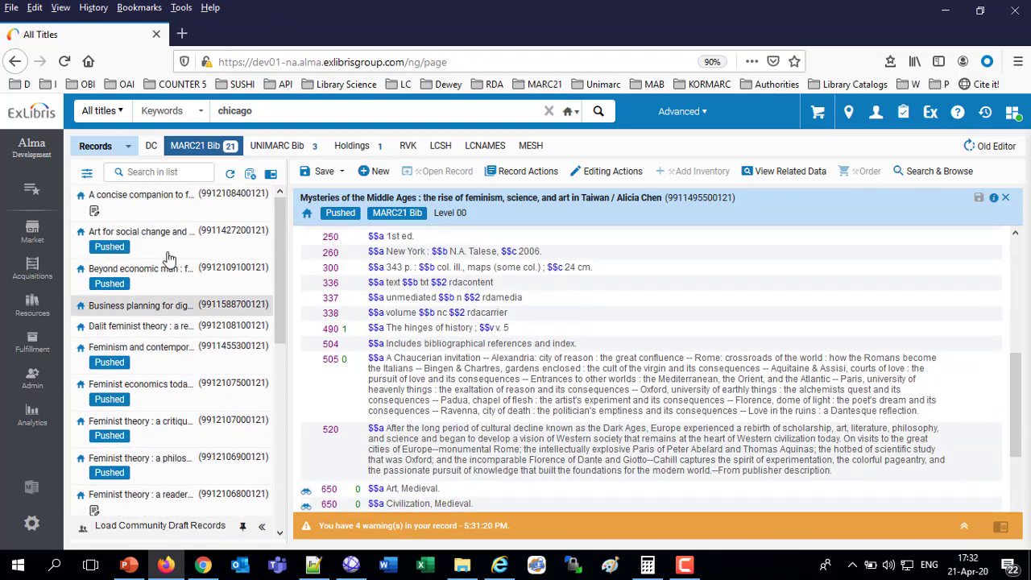
- Filter the MARC21 Bib record list by "taiwan" and view the details of the matching records
left_click(158, 172)
type("tai")
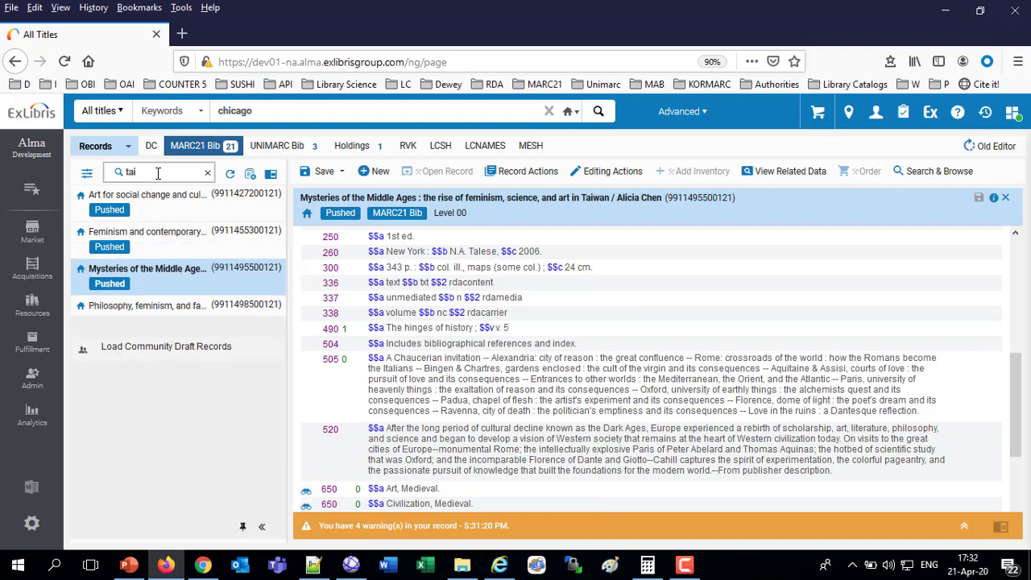
type("wan")
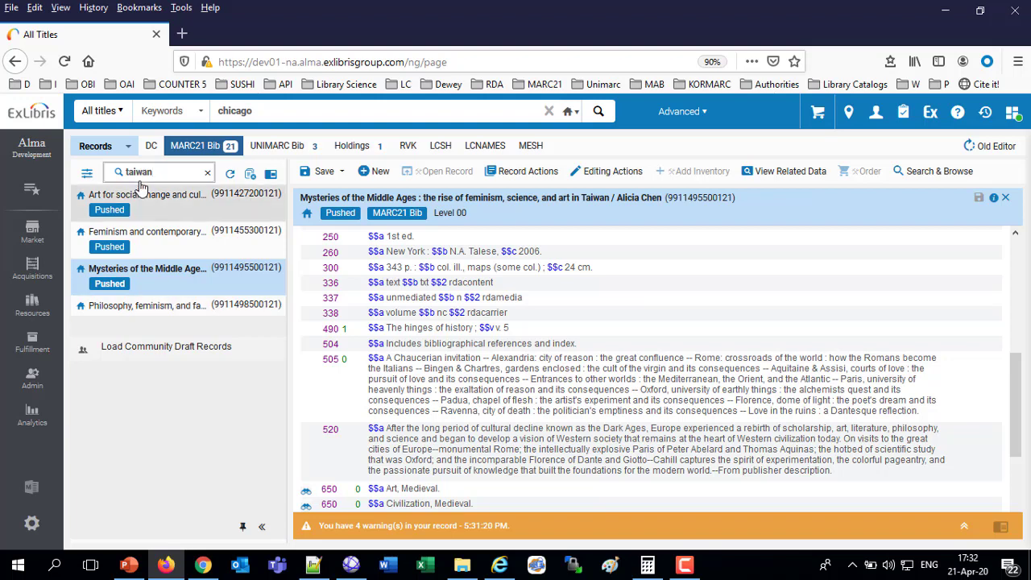
mouse_move(161, 202)
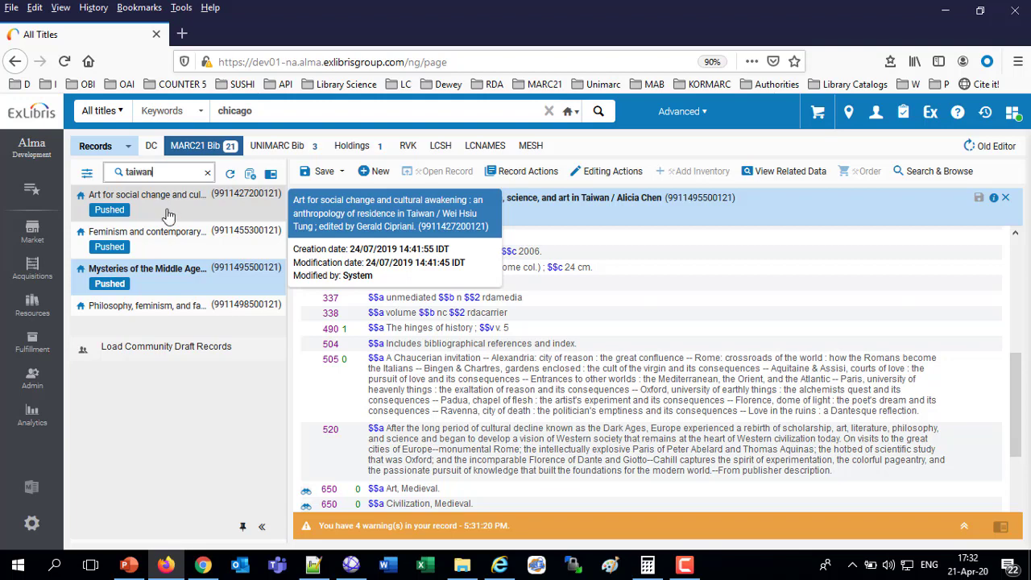
mouse_move(173, 247)
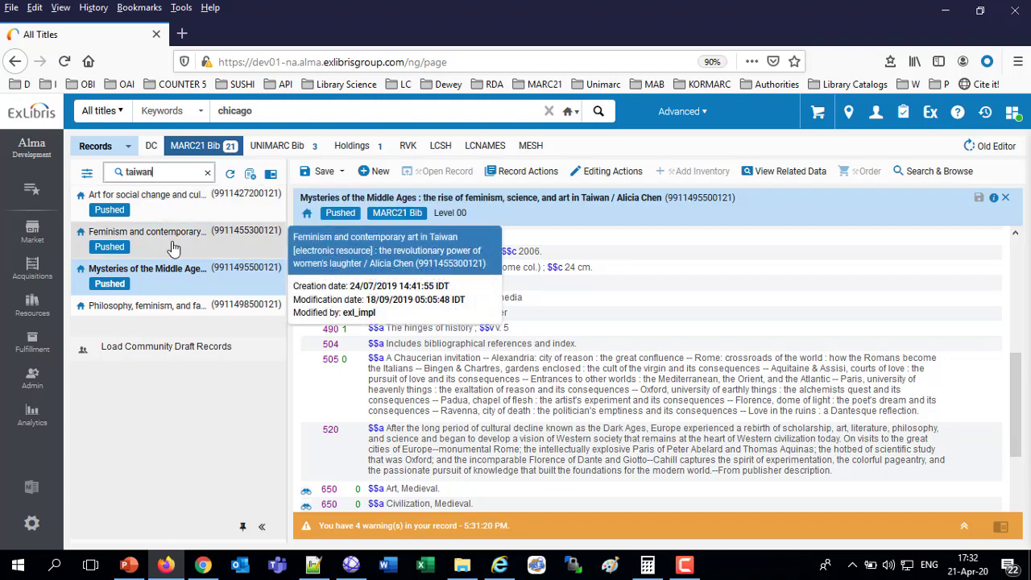
mouse_move(177, 277)
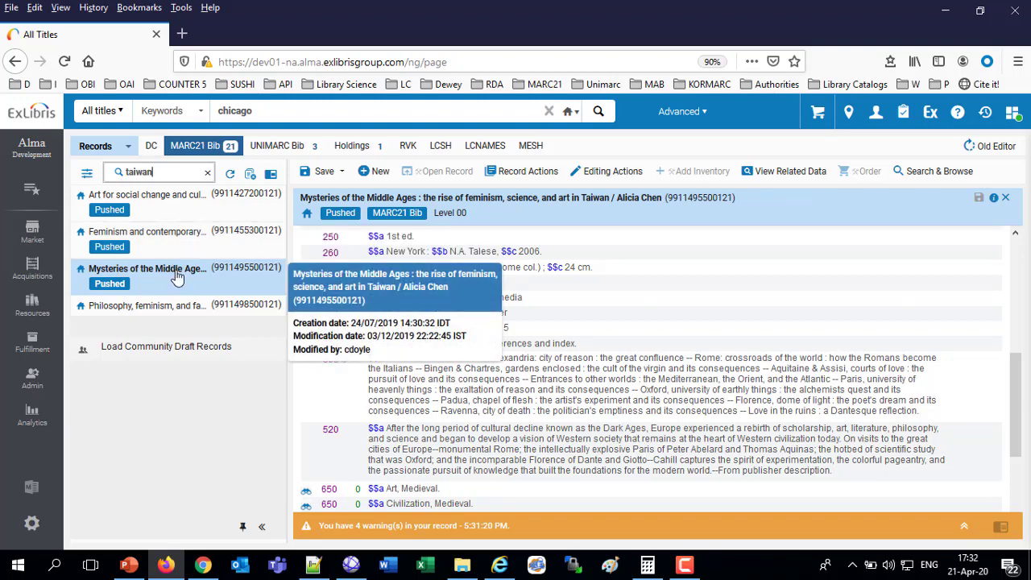
mouse_move(175, 314)
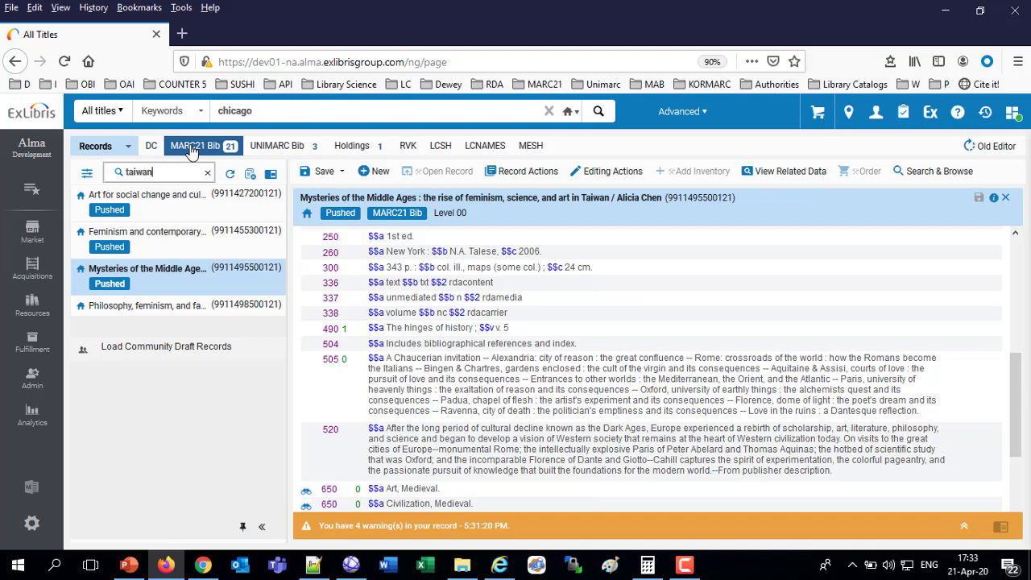
- Go to the Patron Identification page and show the Metadata Editor from there
left_click(192, 153)
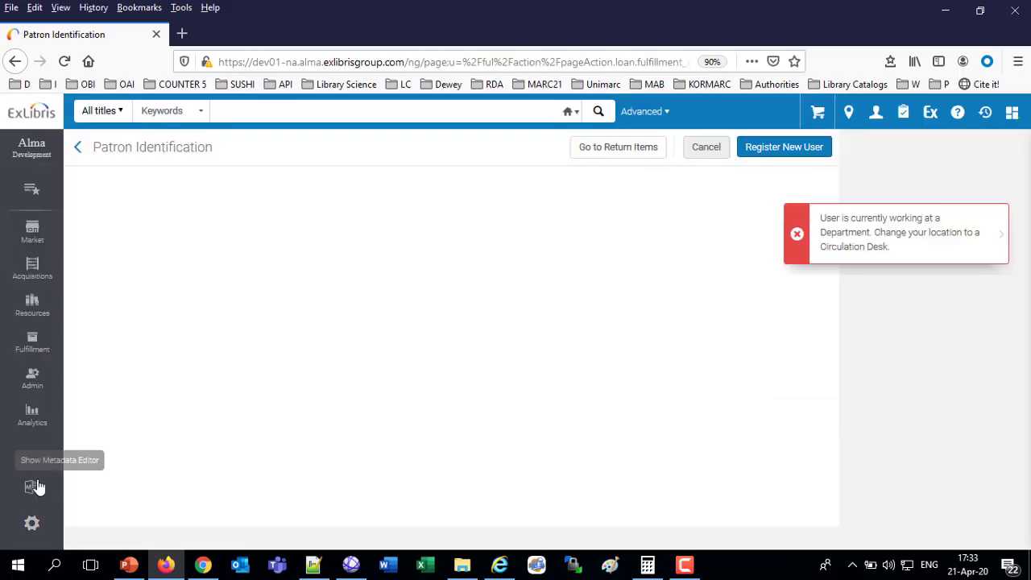
left_click(33, 488)
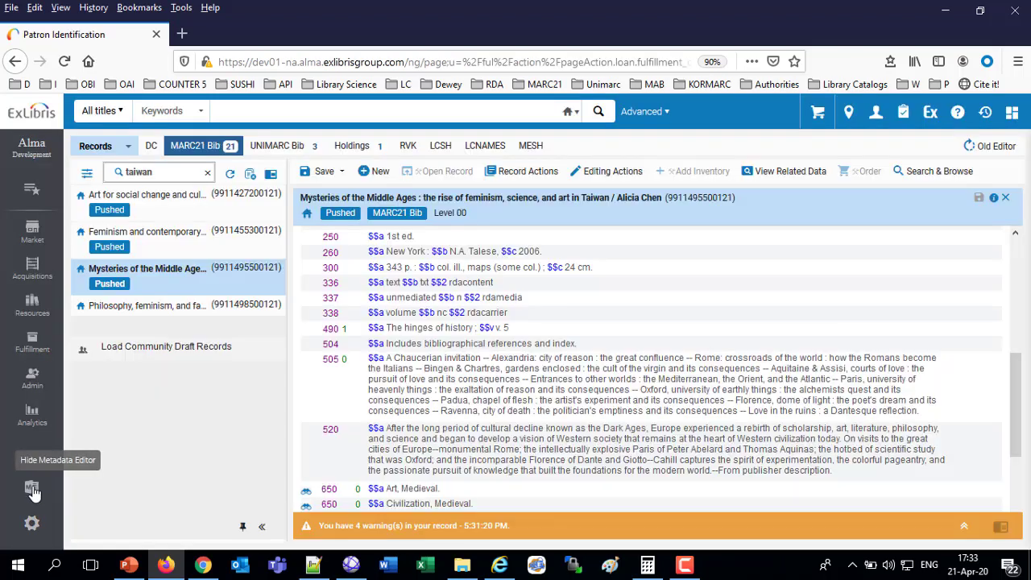
- Collapse the records list to read the open record at full width, and bring the list back
left_click(262, 529)
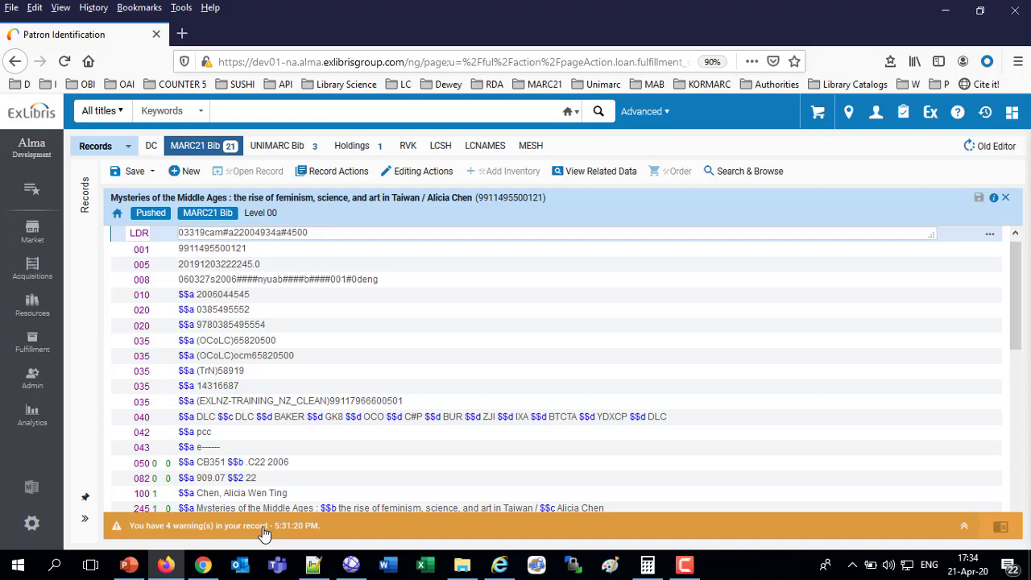
scroll(325, 456, "down", 5)
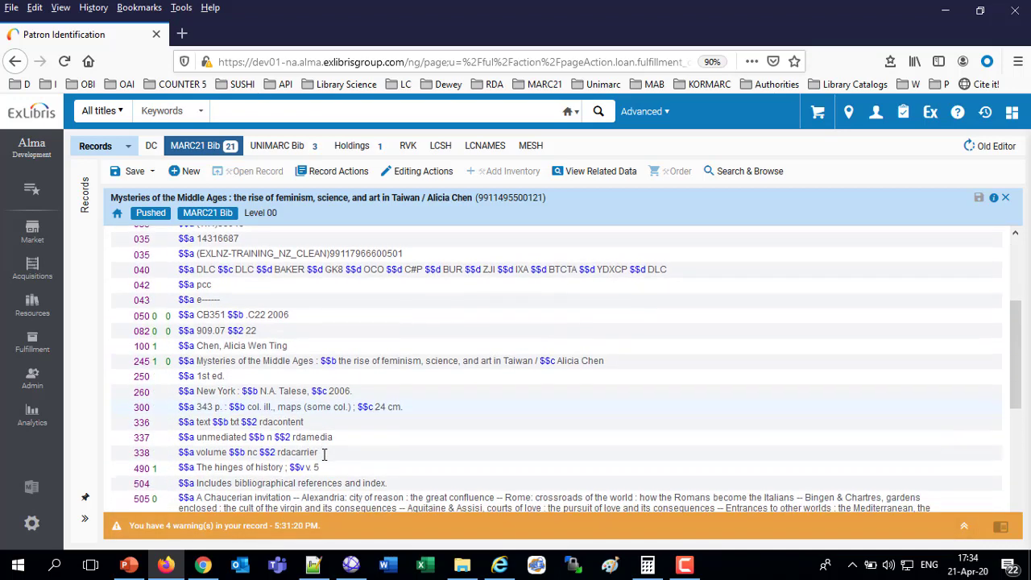
scroll(325, 456, "down", 3)
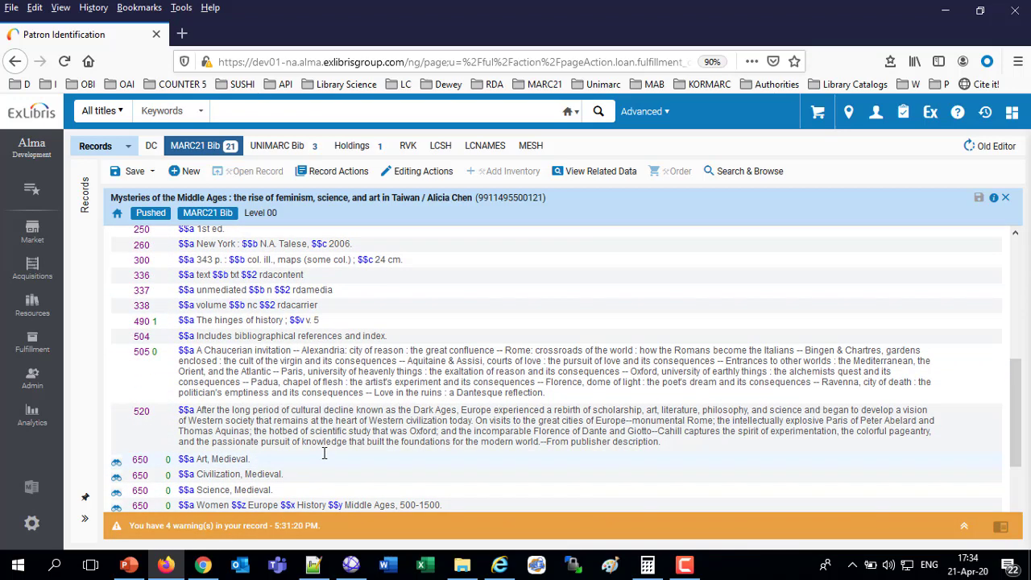
left_click(85, 524)
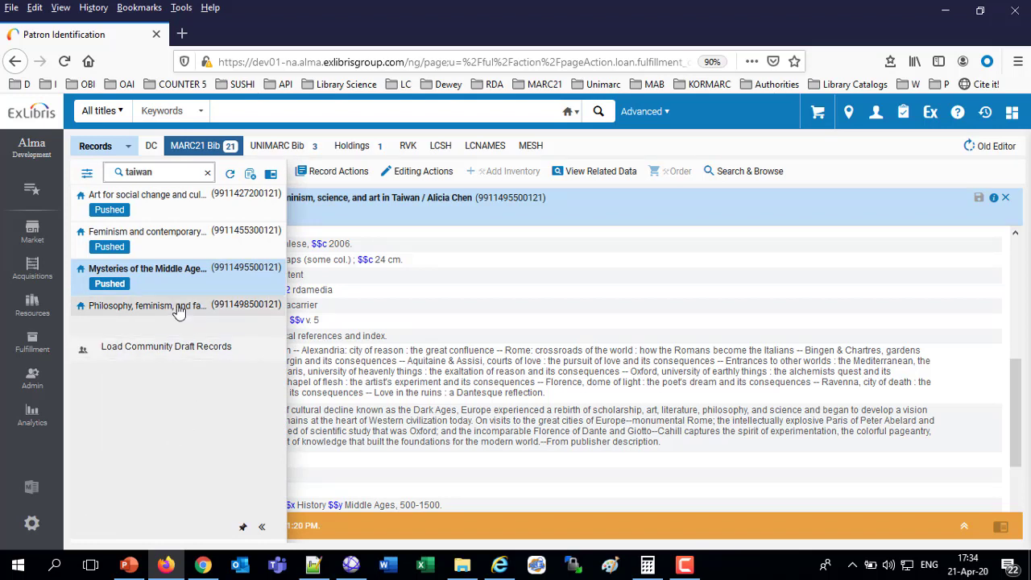
- Clear the "taiwan" filter from the MARC21 Bib records list and pin the list beside the open record
left_click(207, 172)
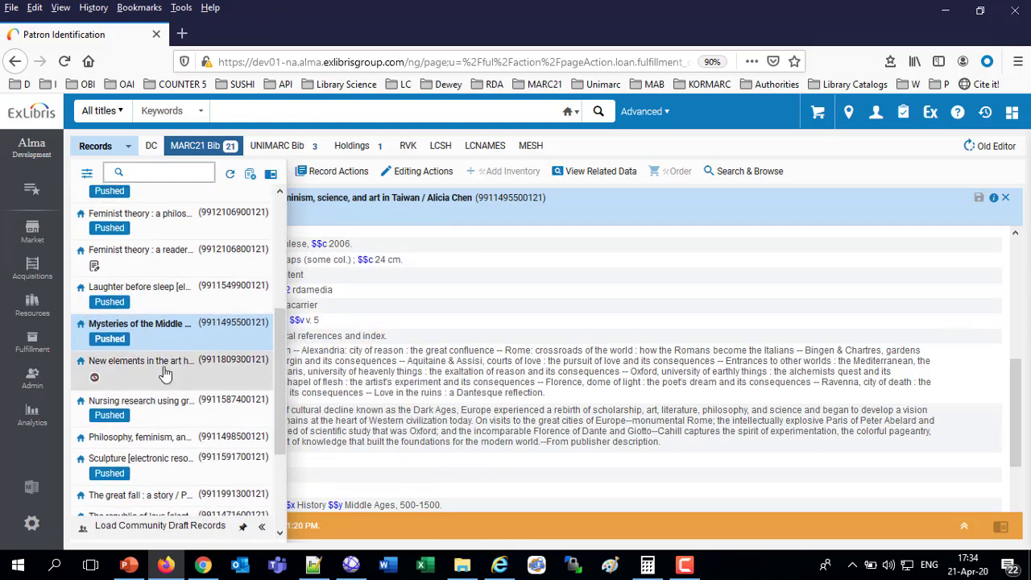
left_click(396, 306)
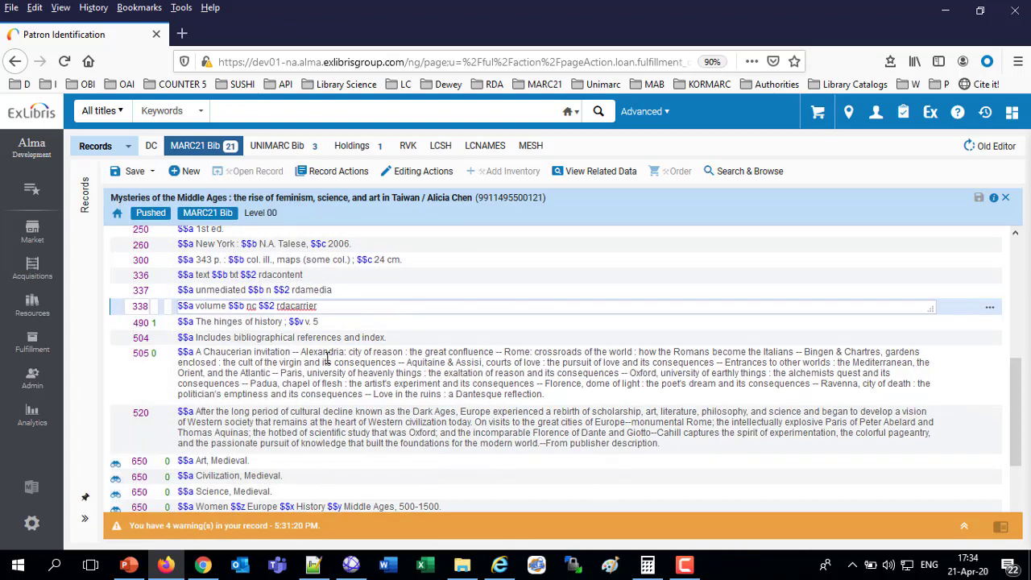
left_click(84, 523)
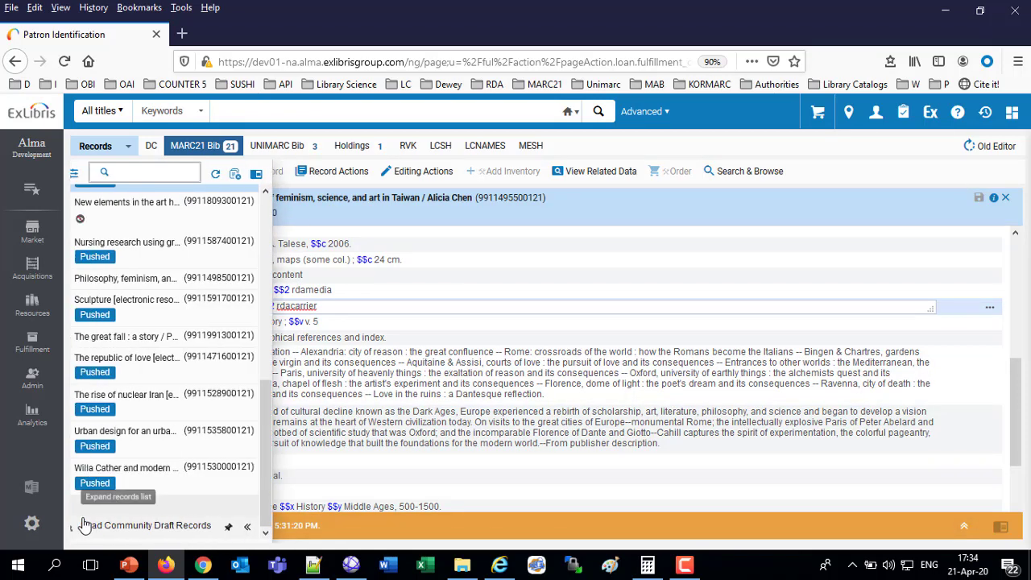
left_click(243, 528)
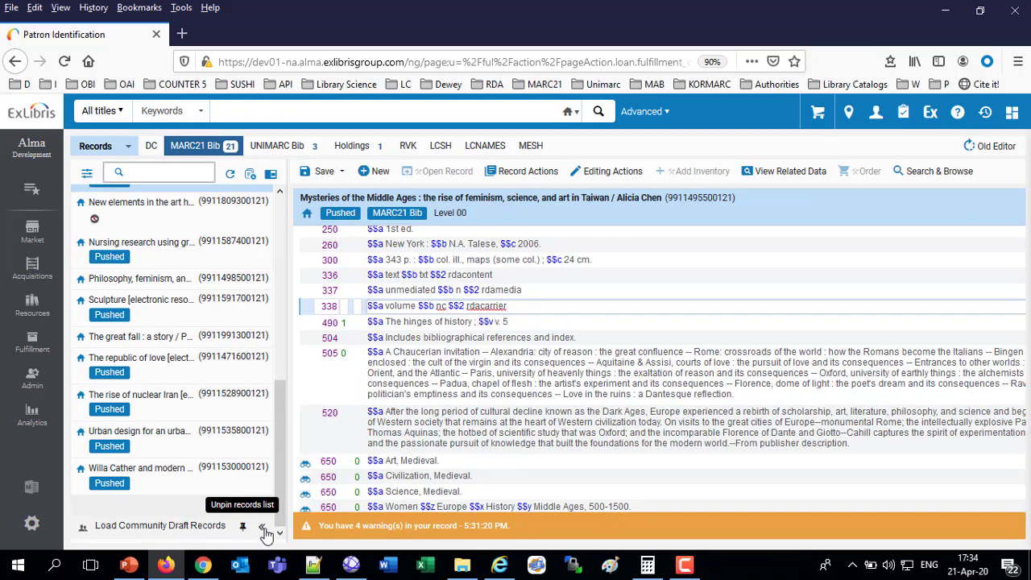
- Collapse the pinned records list, bring it back over the record and pin it again
left_click(264, 529)
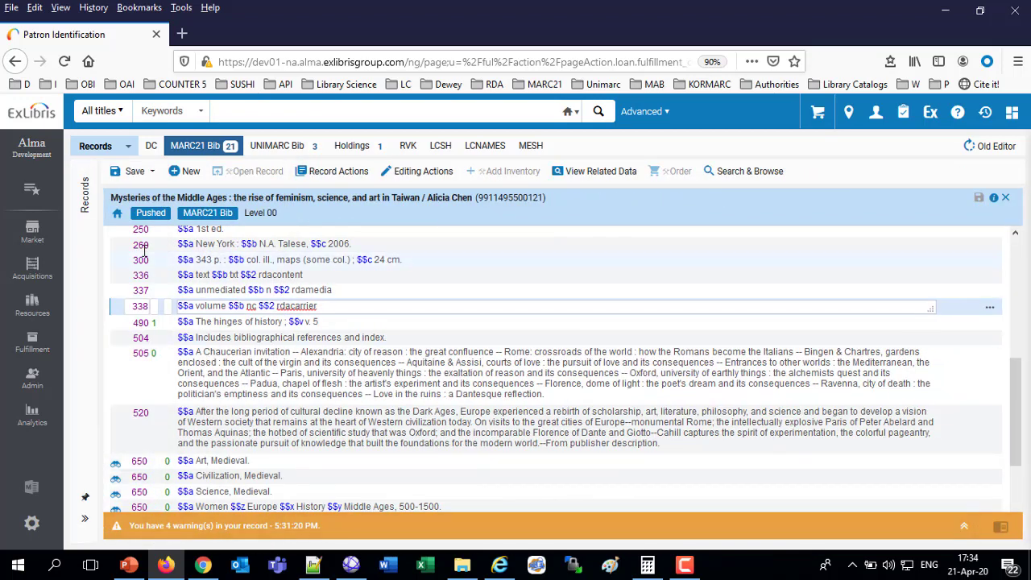
left_click(89, 208)
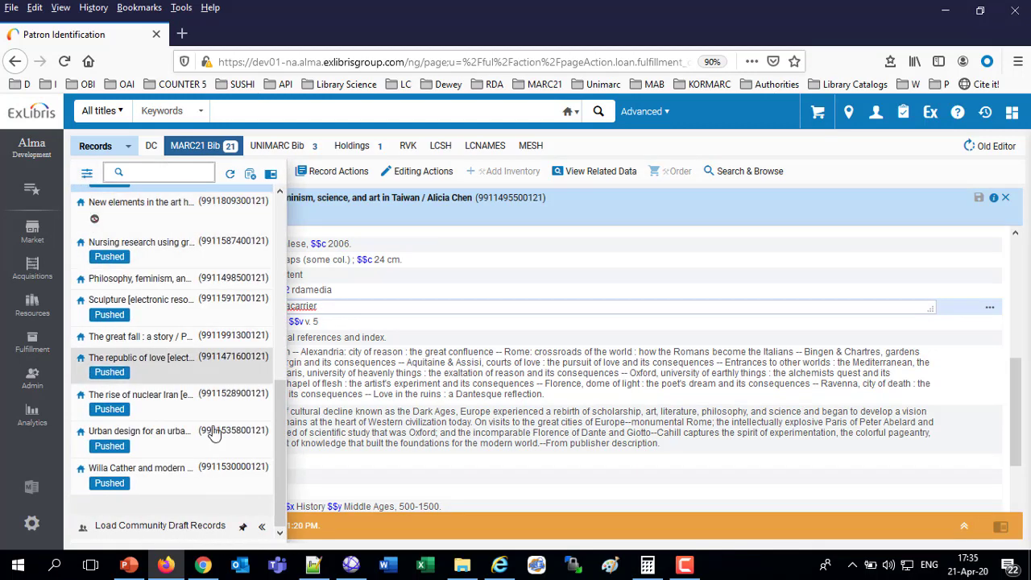
left_click(243, 528)
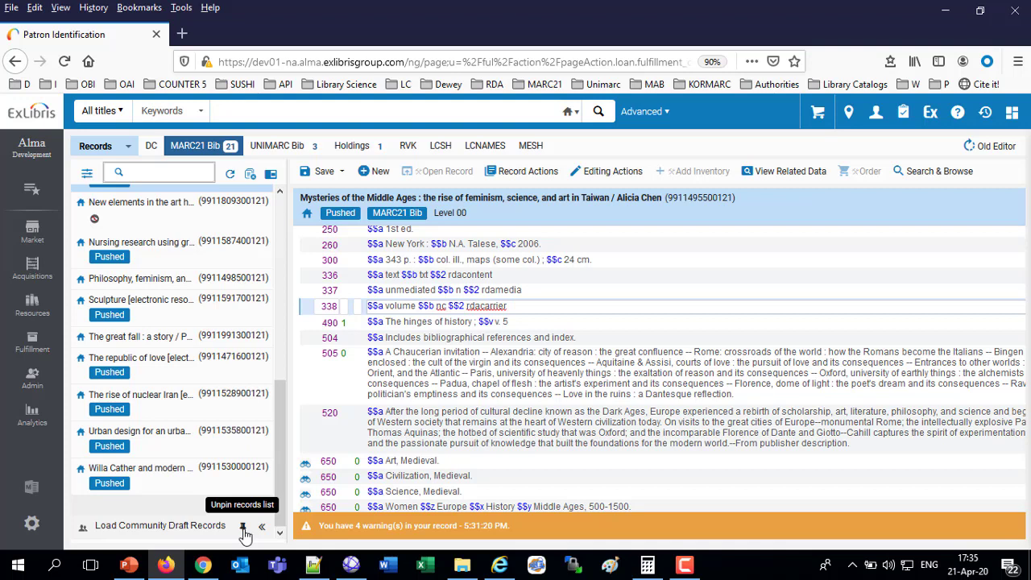
- Split the editor to show "The republic of love" beside the open record, and collapse the records list to read both
left_click(272, 179)
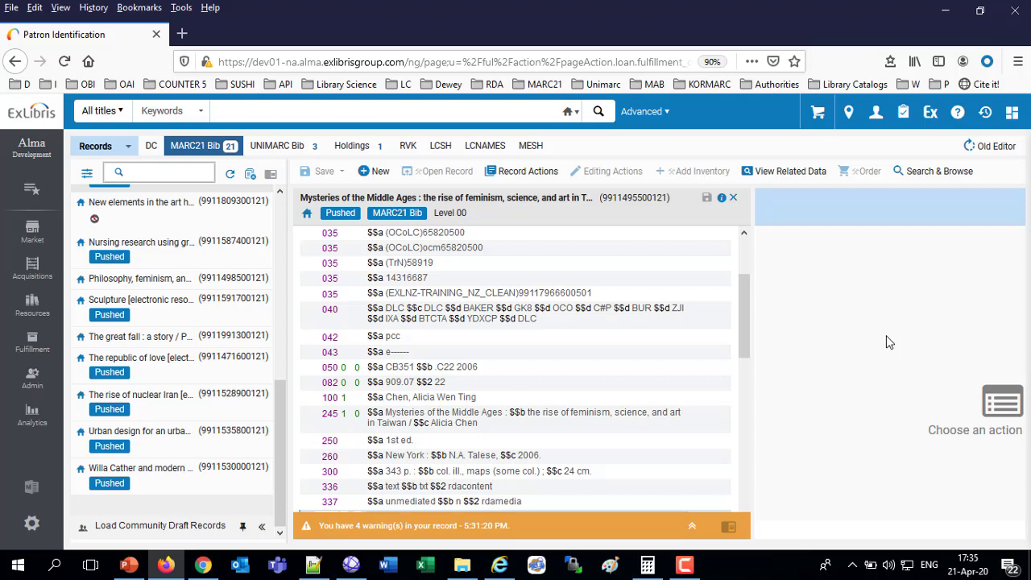
left_click(148, 368)
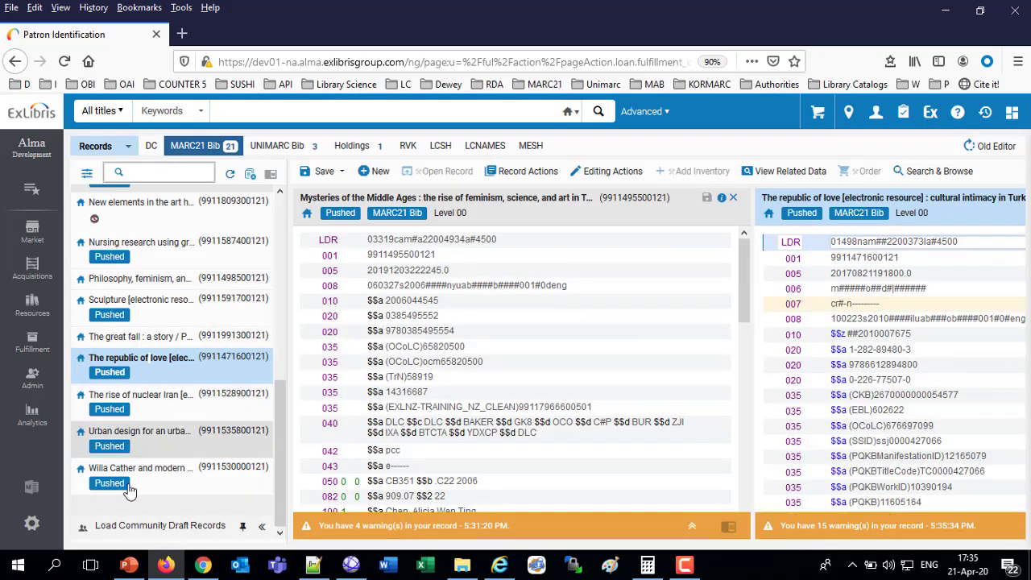
left_click(262, 529)
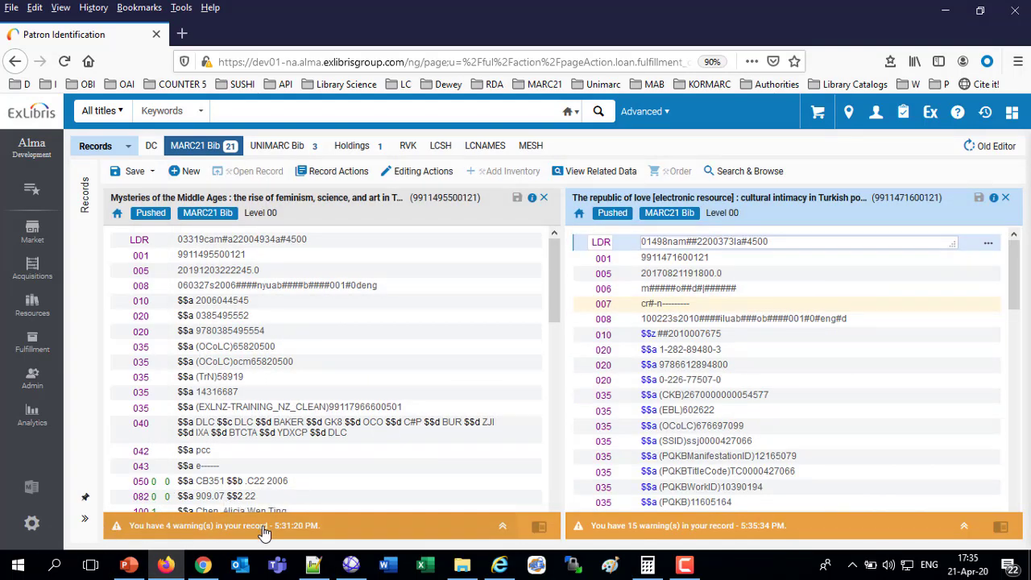
scroll(461, 360, "down", 10)
scroll(747, 340, "down", 10)
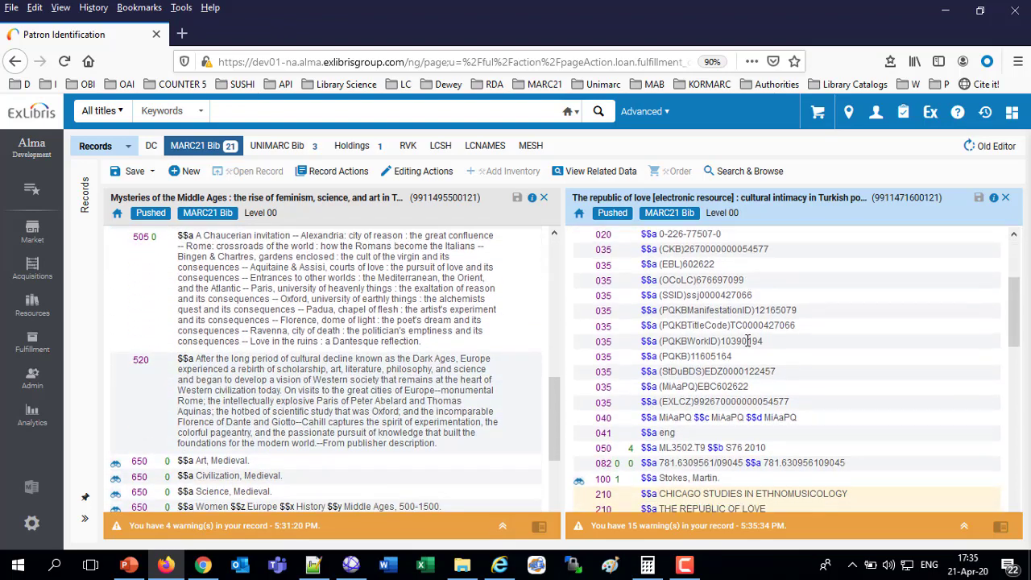
scroll(748, 340, "down", 3)
scroll(748, 340, "up", 6)
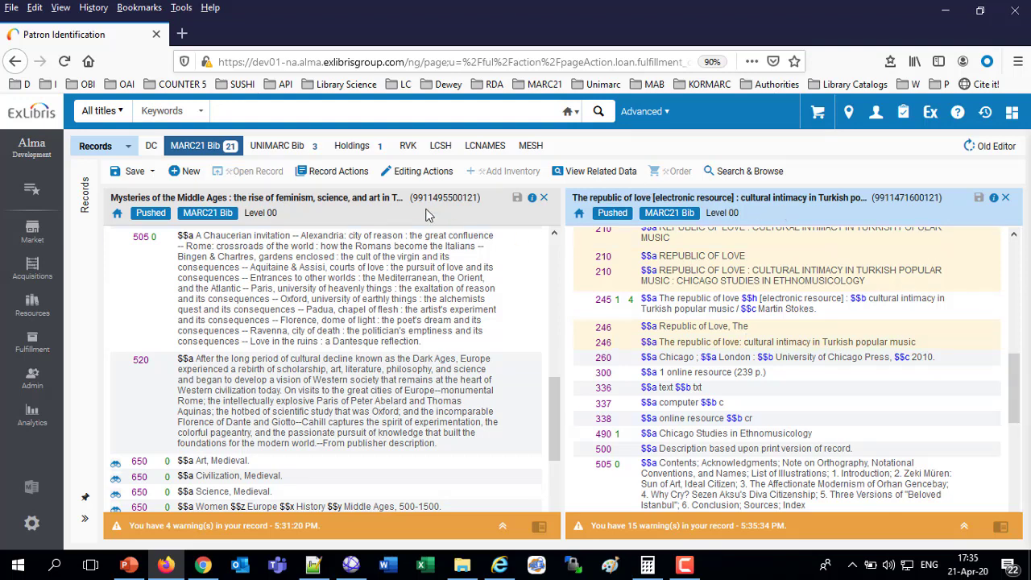
- Switch the active record to field 505 of "Mysteries of the Middle Ages", and back to field 245 of "The republic of love"
left_click(411, 214)
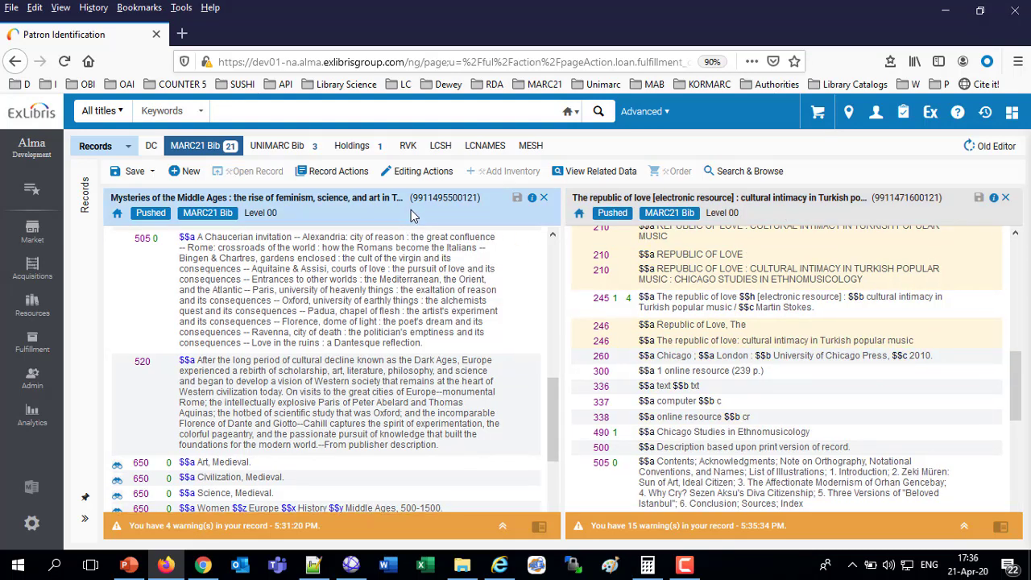
left_click(383, 281)
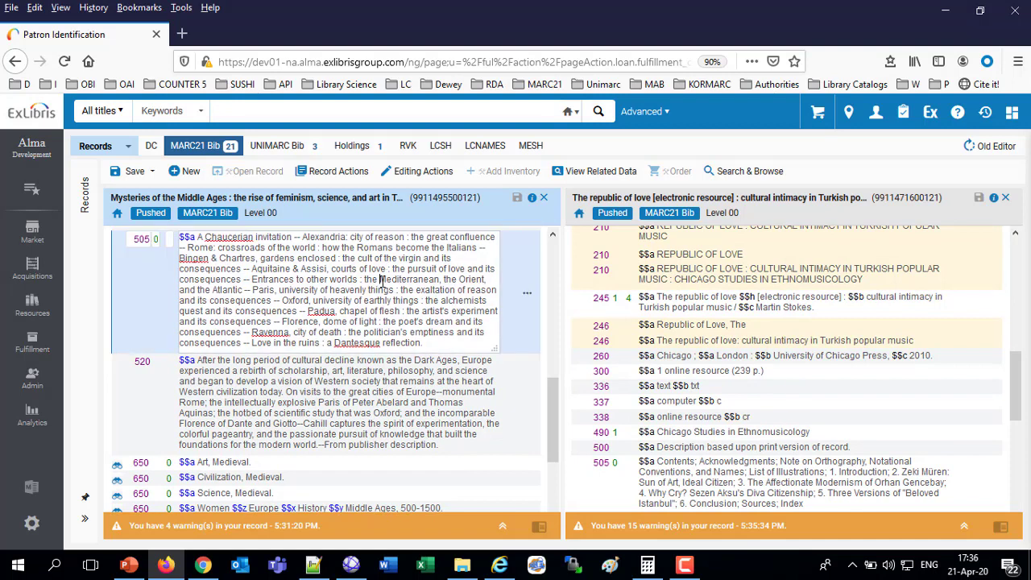
left_click(667, 304)
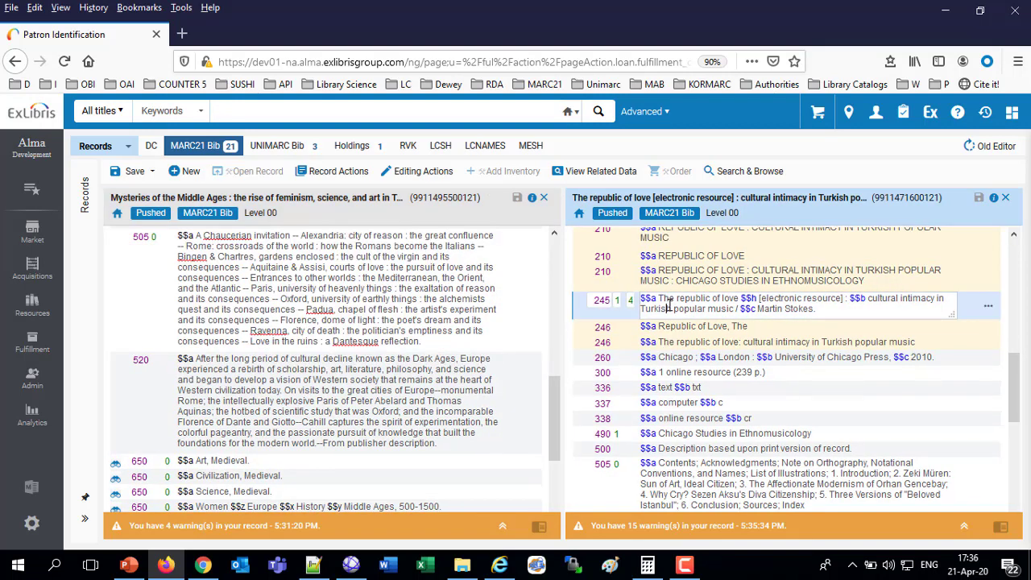
- Add a 246 field with "The something" in subfield a below field 245 of "The republic of love"
left_click(416, 173)
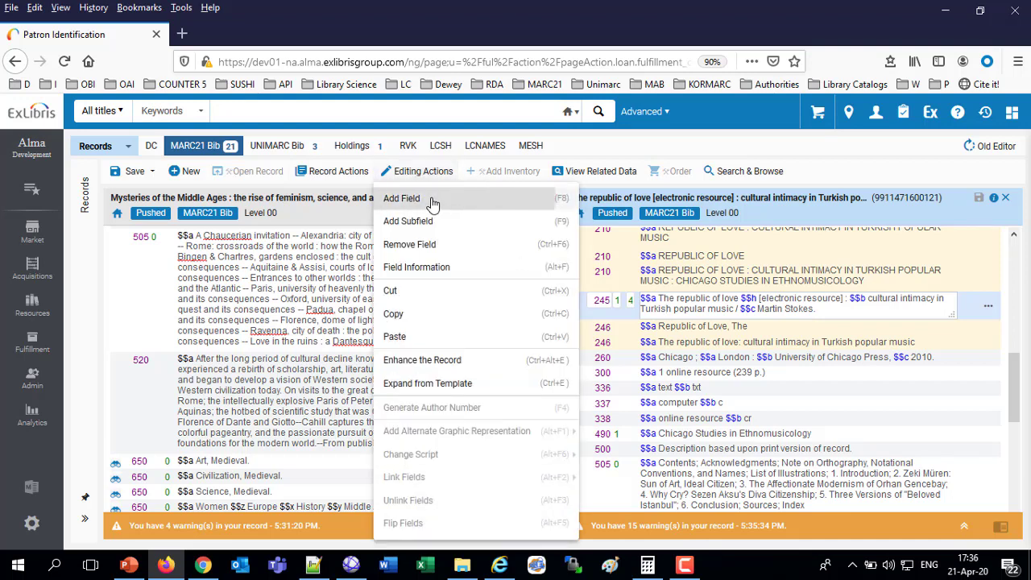
left_click(433, 201)
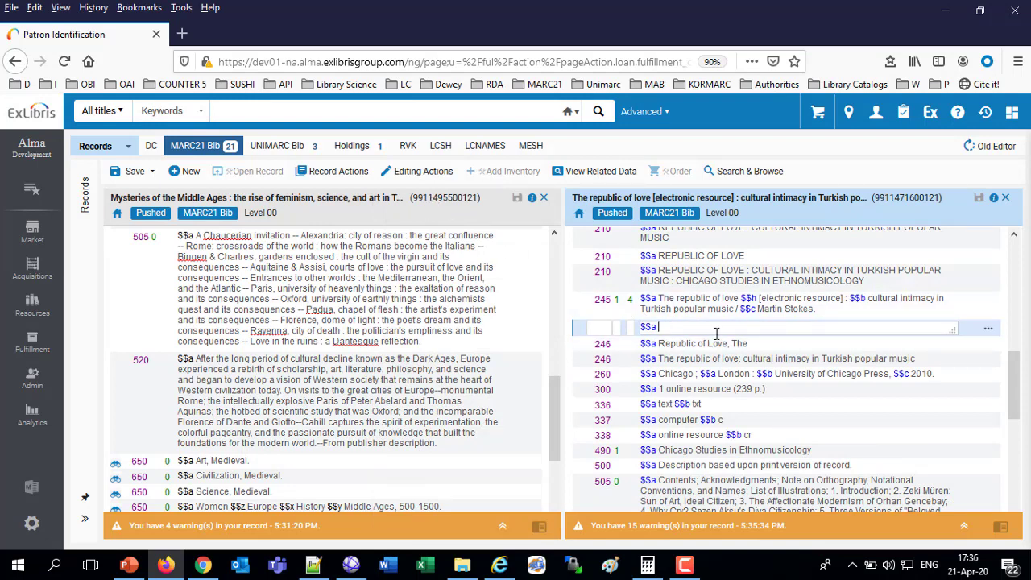
left_click(604, 328)
type("246")
left_click(703, 358)
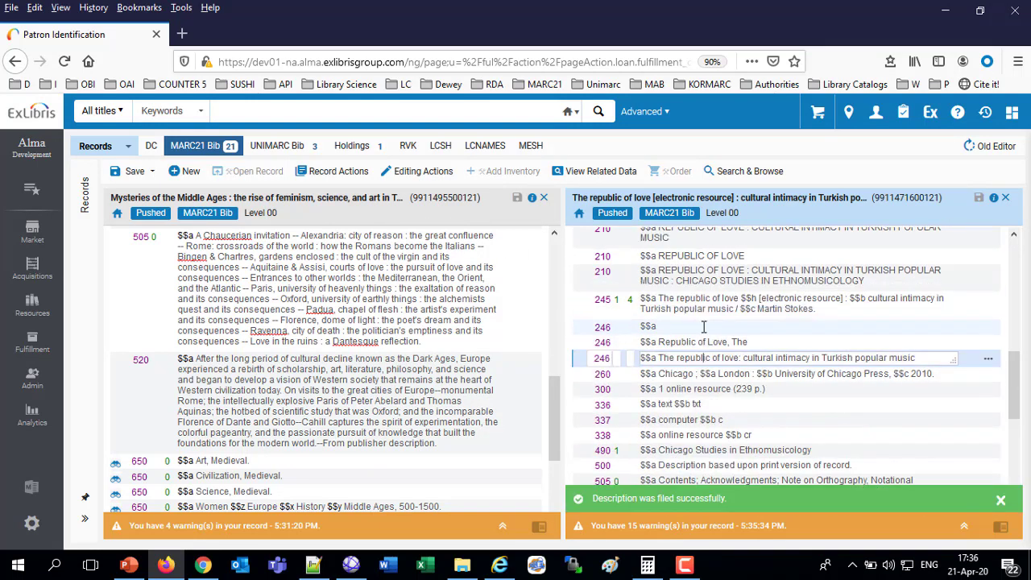
left_click(703, 326)
type("The something")
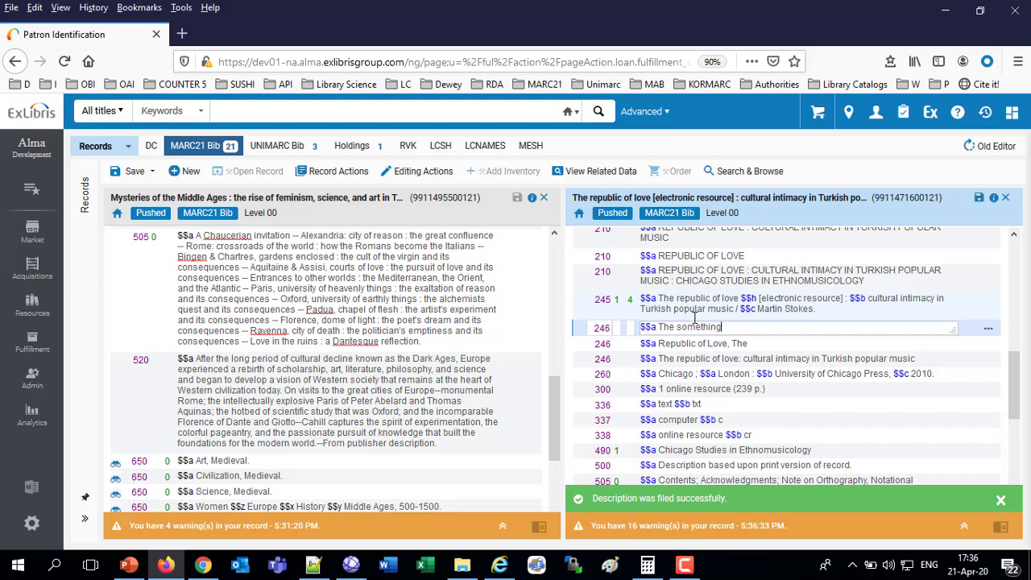
- Reopen the Metadata Editor over the Patron Identification page and view both records' creation and modification details
left_click(431, 218)
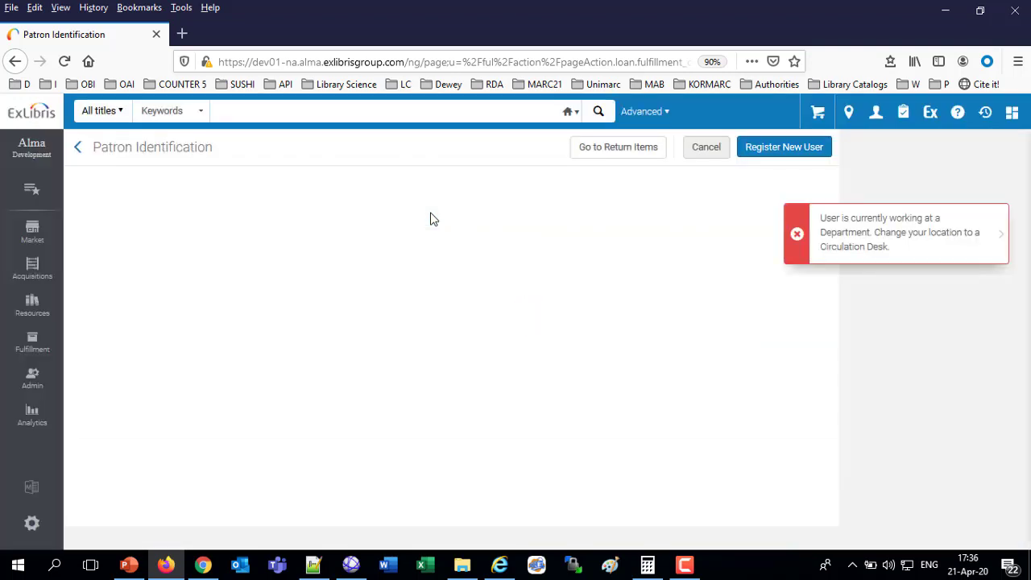
left_click(31, 486)
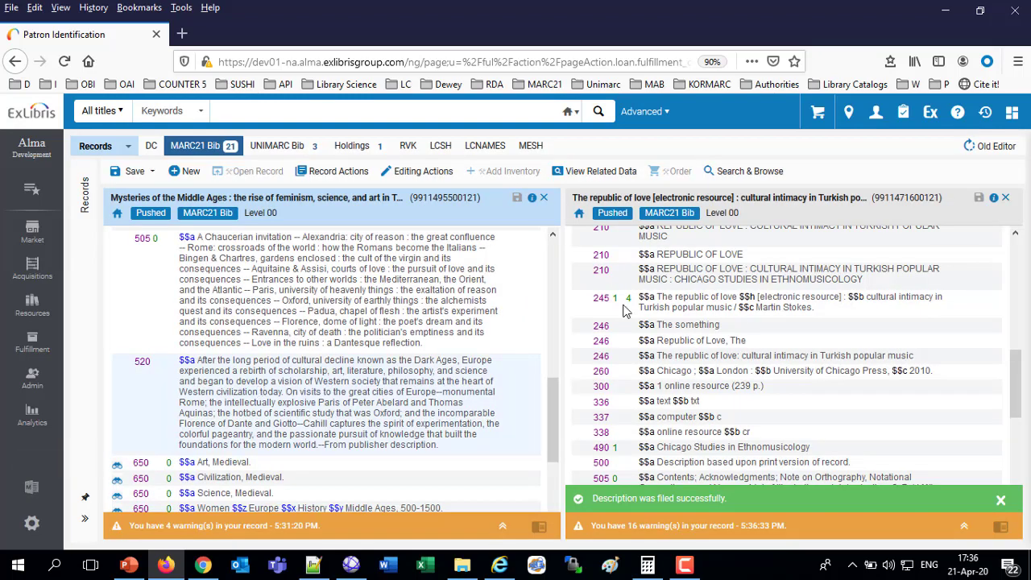
mouse_move(532, 204)
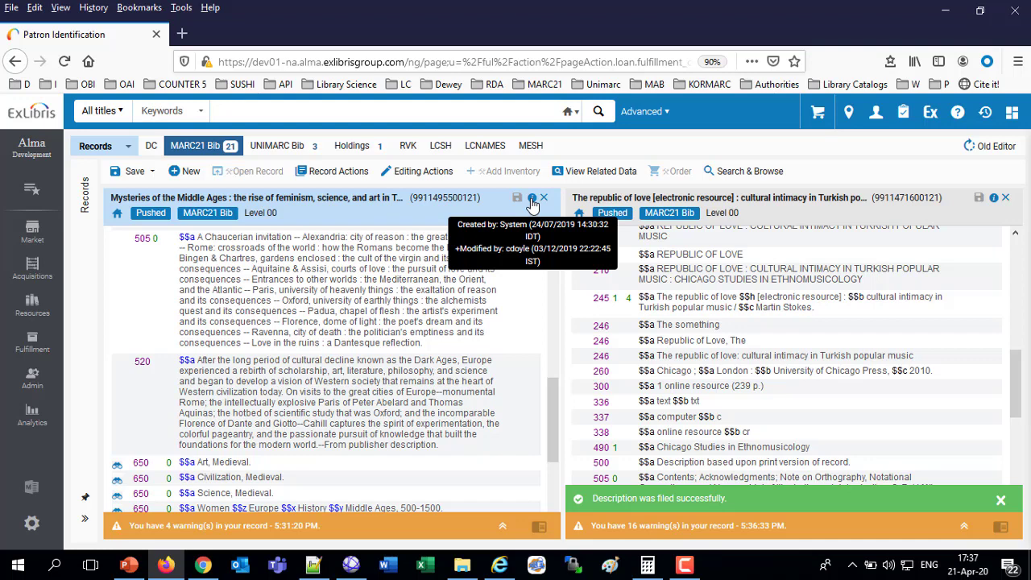
mouse_move(996, 205)
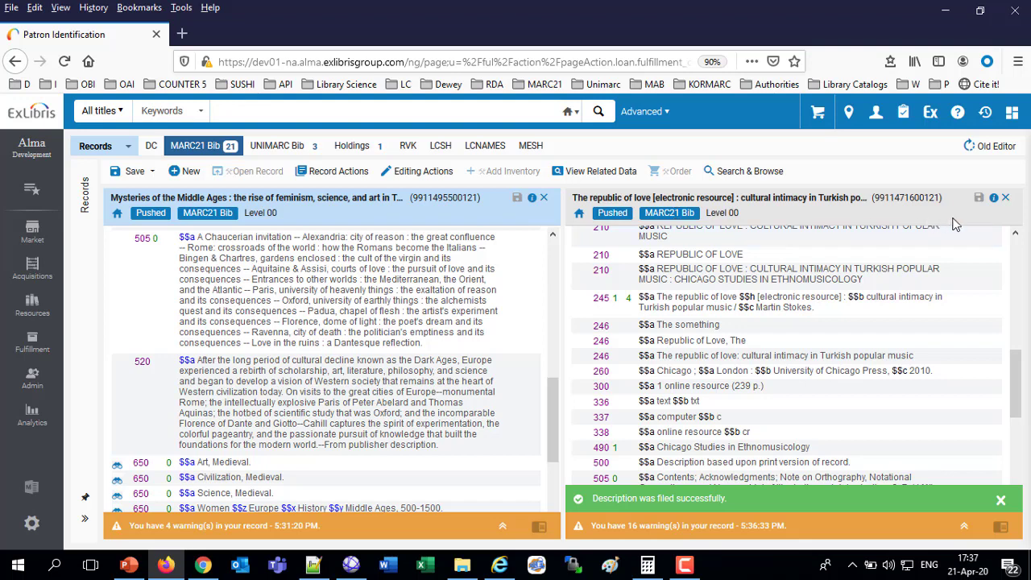
- Close the "The republic of love" record and pin the records list beside the remaining record
left_click(1005, 200)
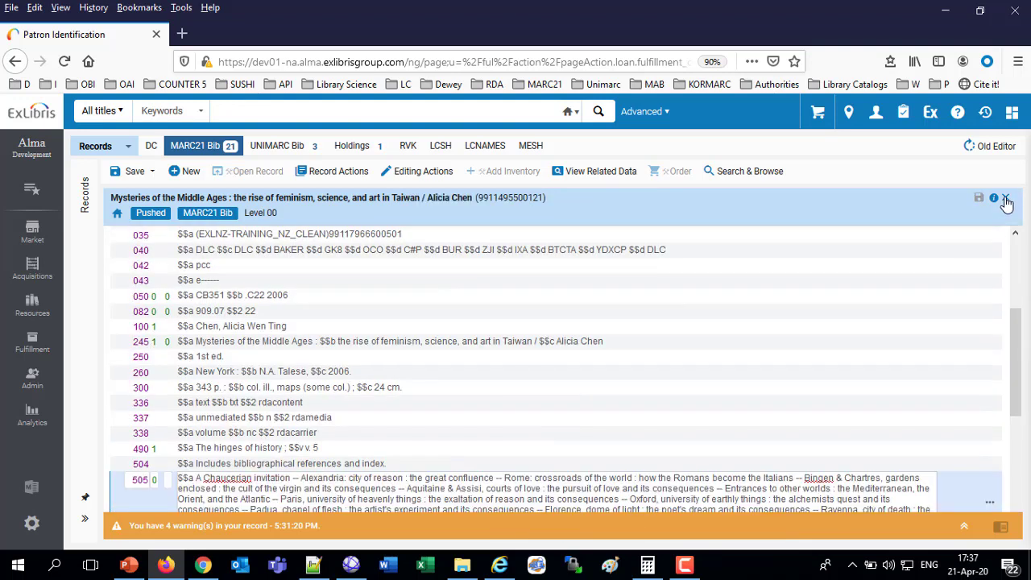
left_click(84, 520)
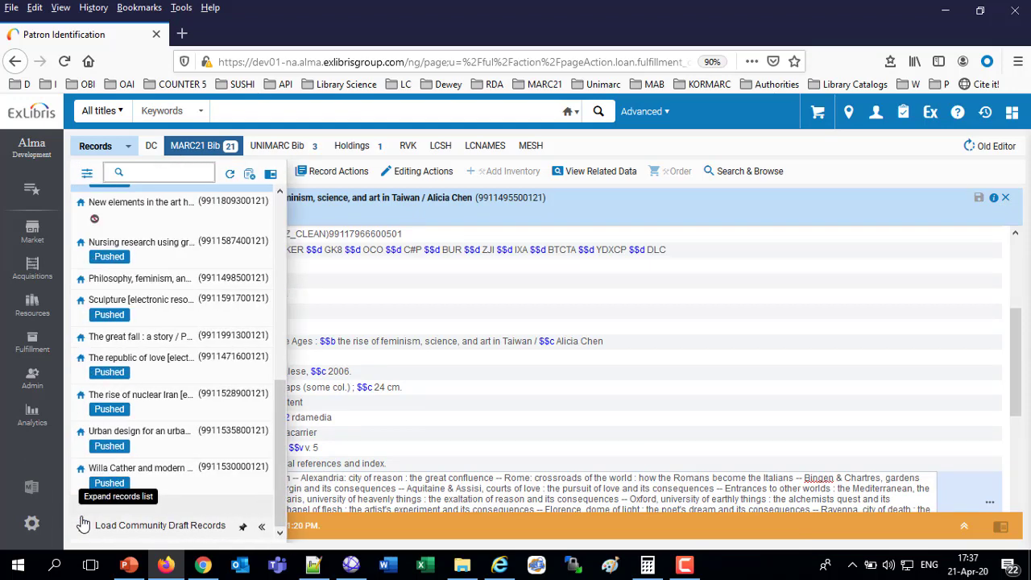
left_click(243, 528)
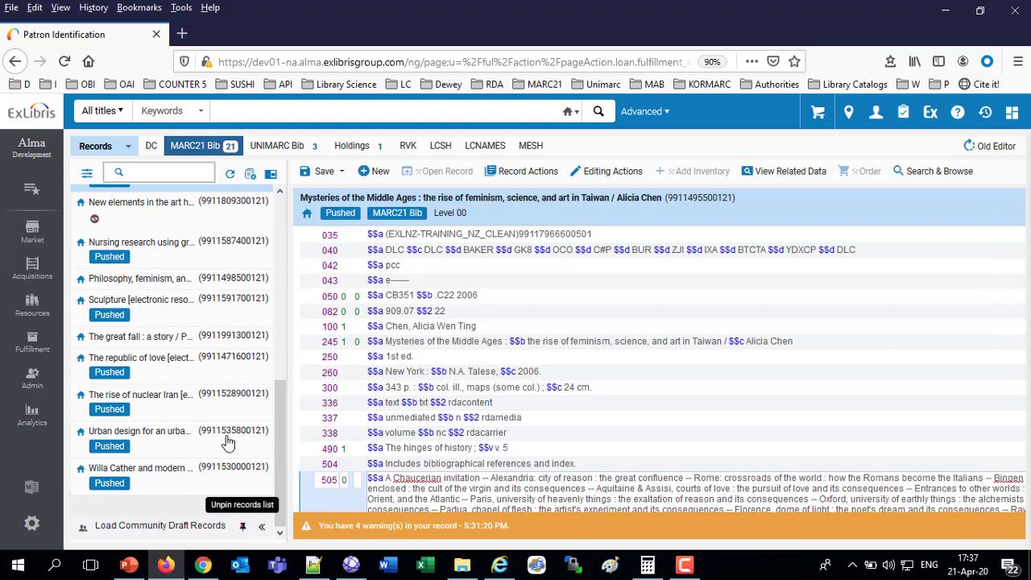
- Examine the status icons, Pushed labels and creation and modification details of the entries in the MARC21 Bib list
scroll(203, 419, "up", 5)
scroll(203, 418, "up", 3)
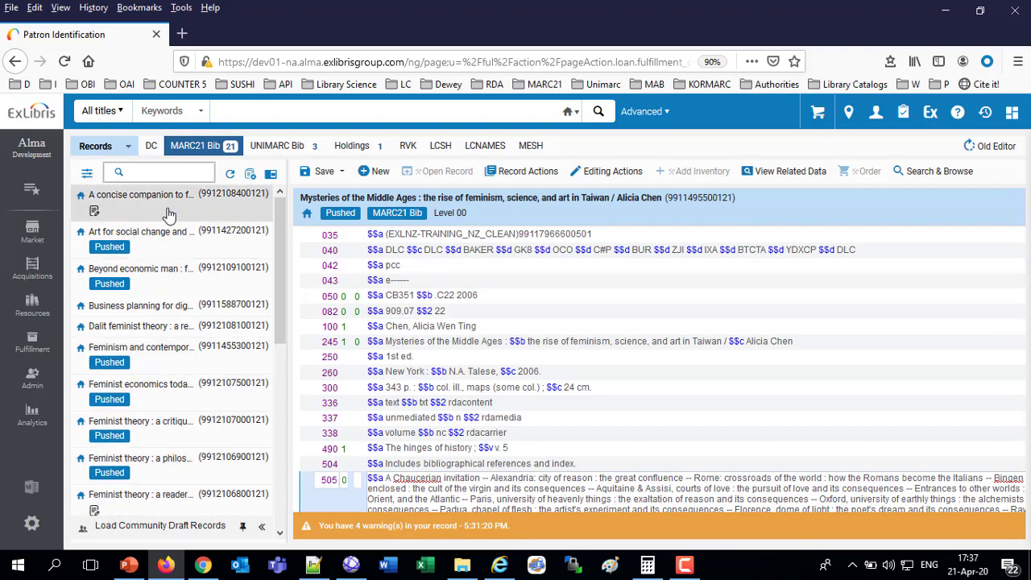
mouse_move(168, 213)
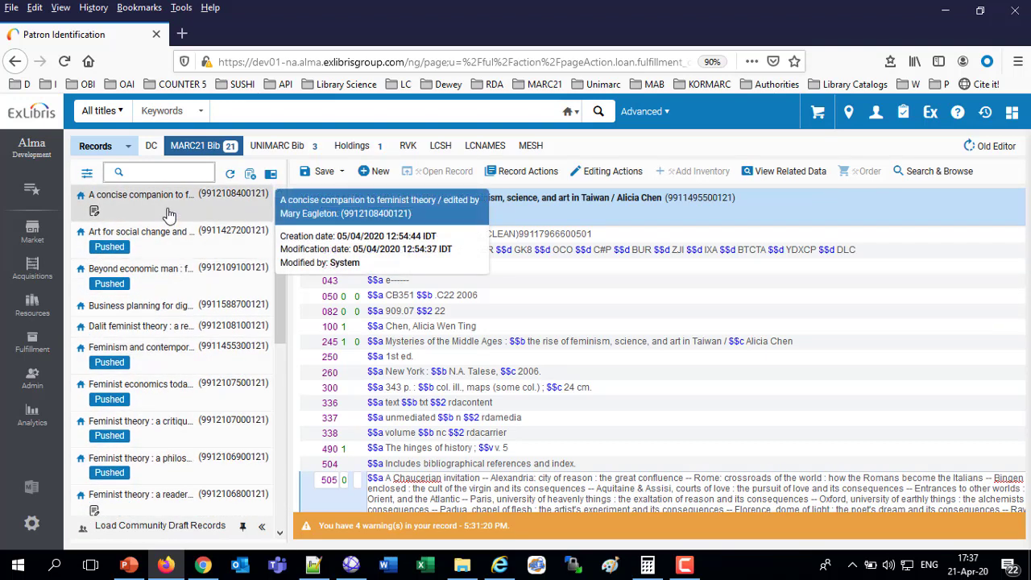
mouse_move(179, 246)
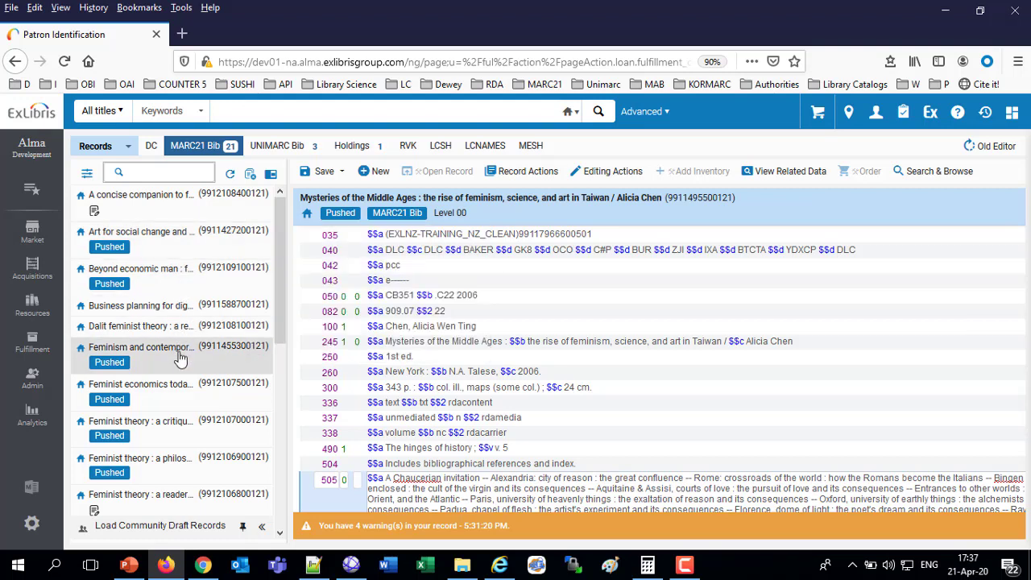
mouse_move(181, 358)
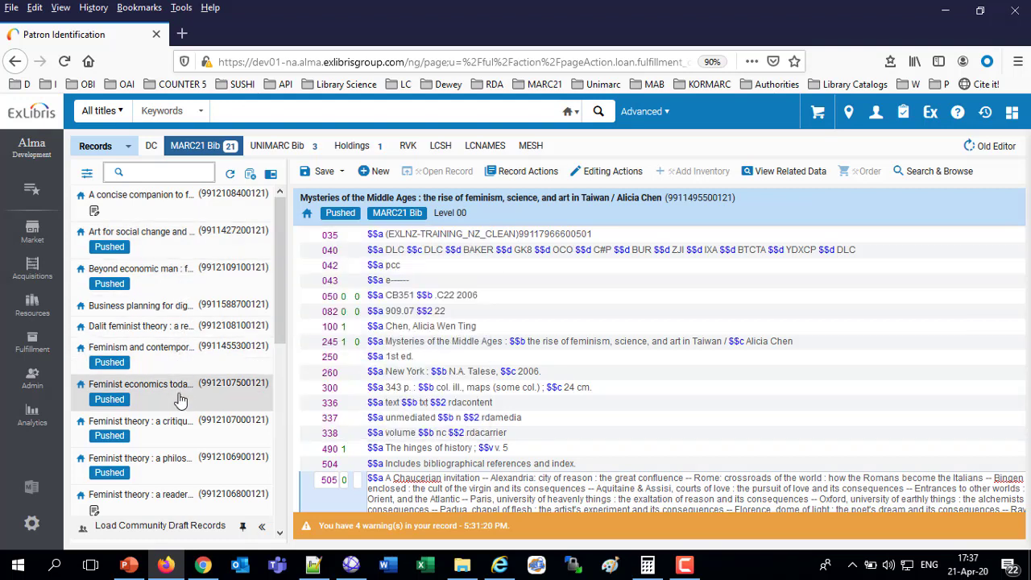
mouse_move(181, 401)
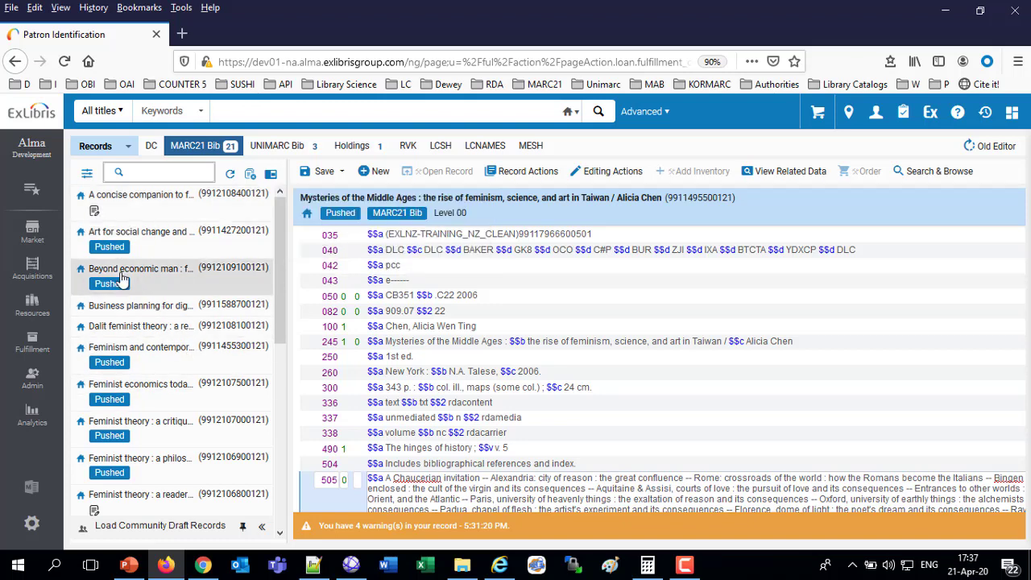
mouse_move(111, 254)
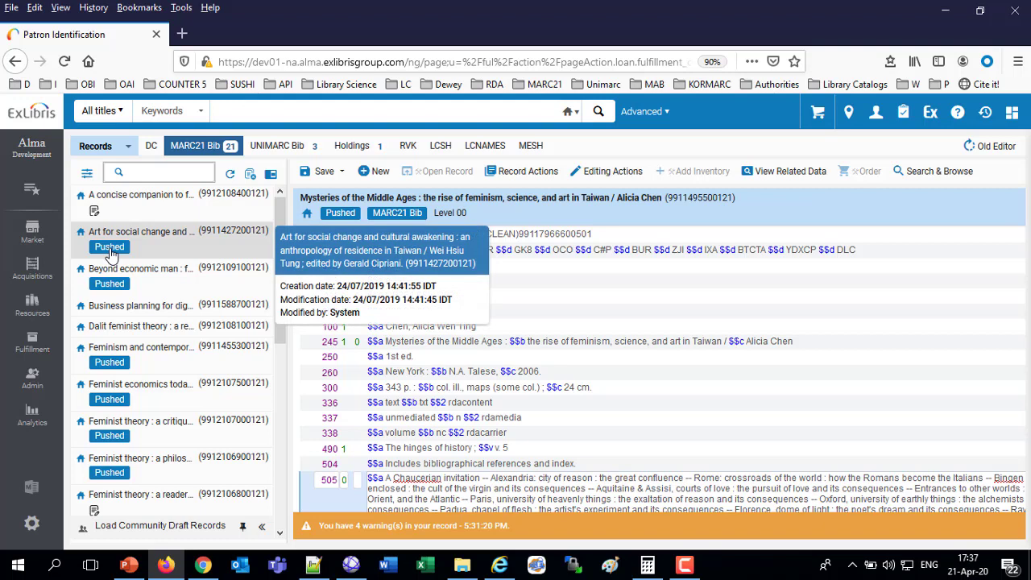
scroll(224, 342, "down", 3)
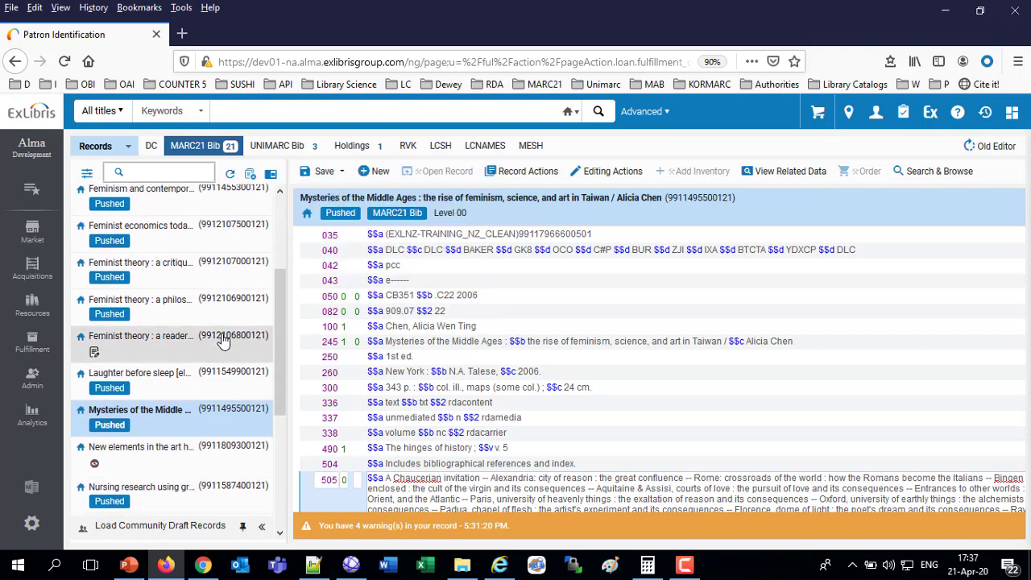
scroll(224, 342, "down", 3)
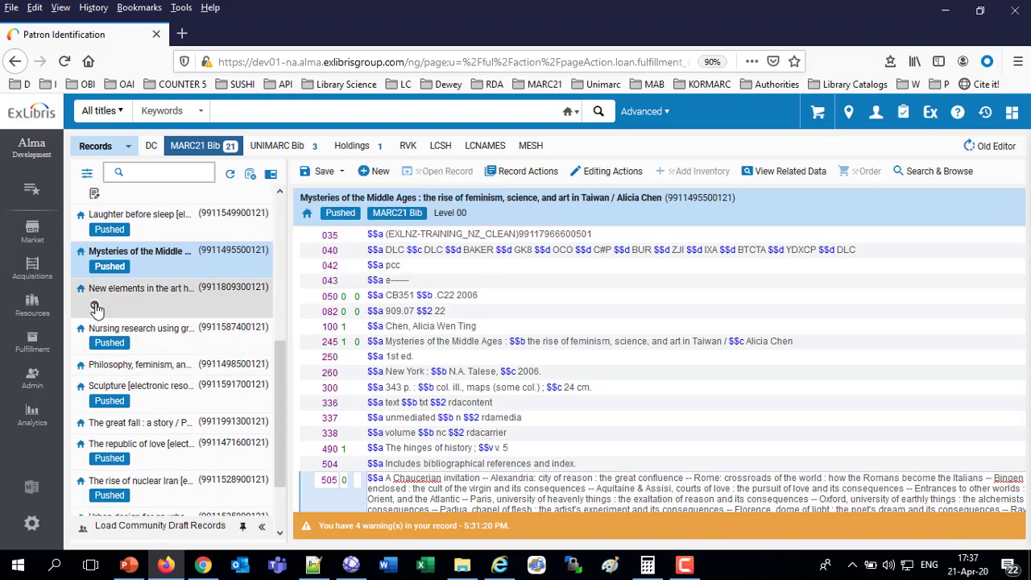
mouse_move(96, 309)
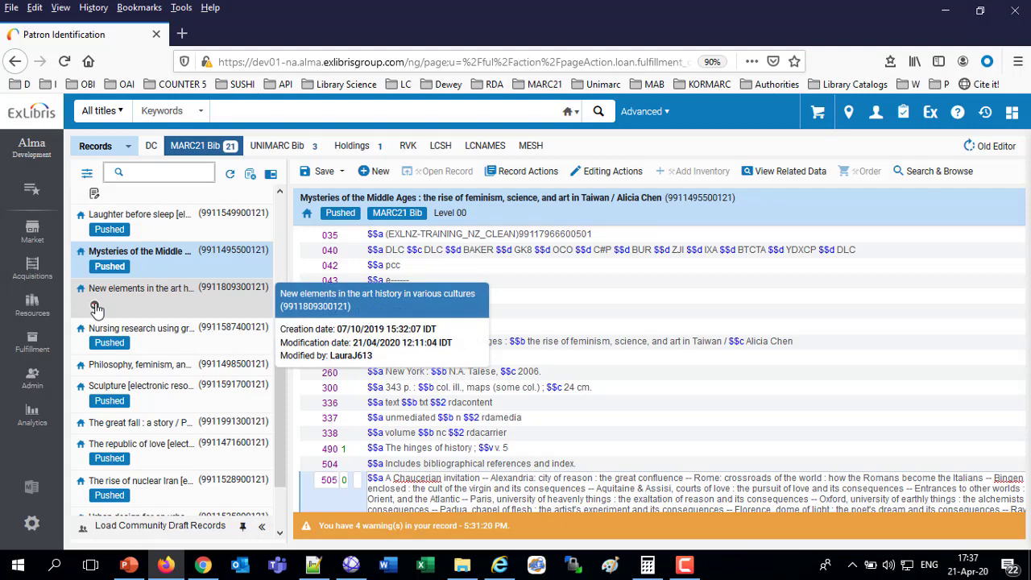
- Check the note icon on the first MARC21 Bib entry, "A concise companion to f...", and look through the surrounding records
scroll(185, 338, "down", 1)
scroll(197, 395, "up", 5)
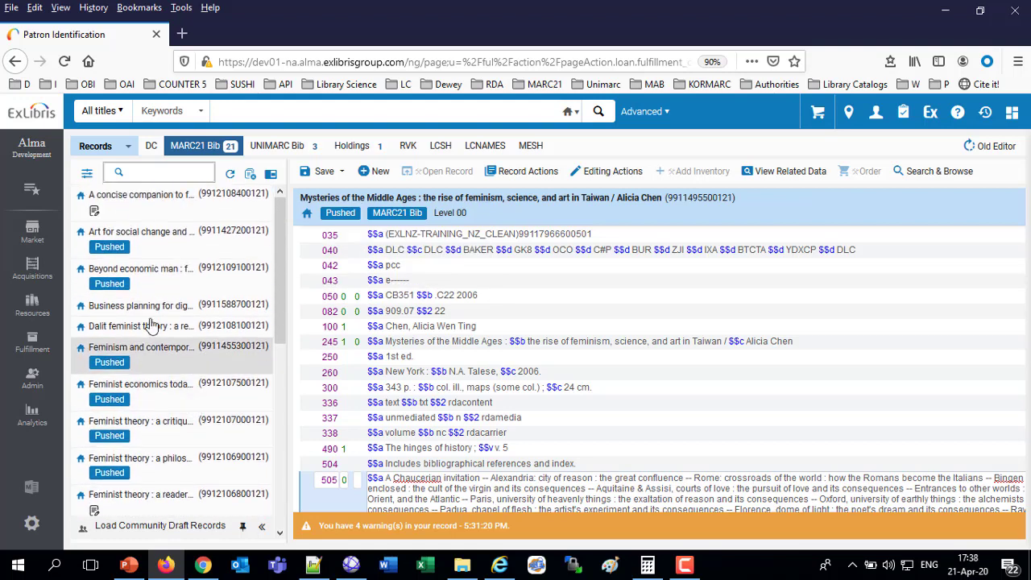
mouse_move(95, 216)
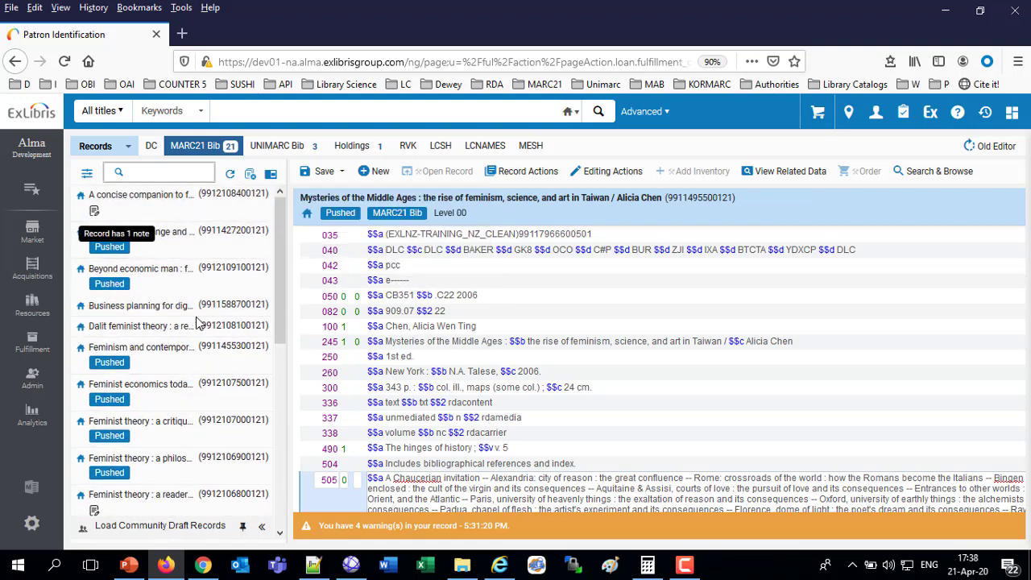
scroll(129, 382, "down", 2)
scroll(117, 379, "down", 2)
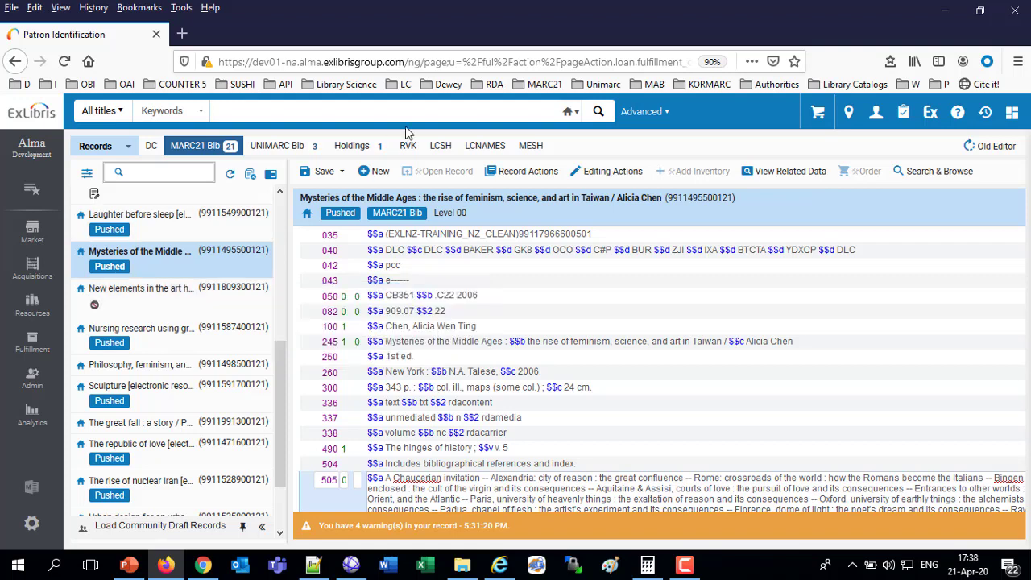
- View which user is signed in and which templates are offered for creating a new record
left_click(876, 119)
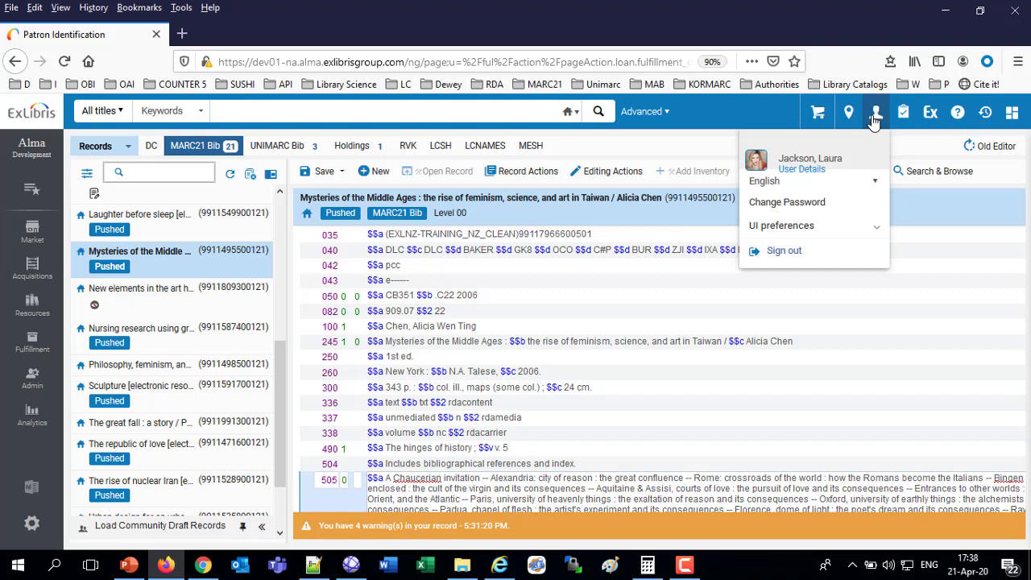
left_click(372, 172)
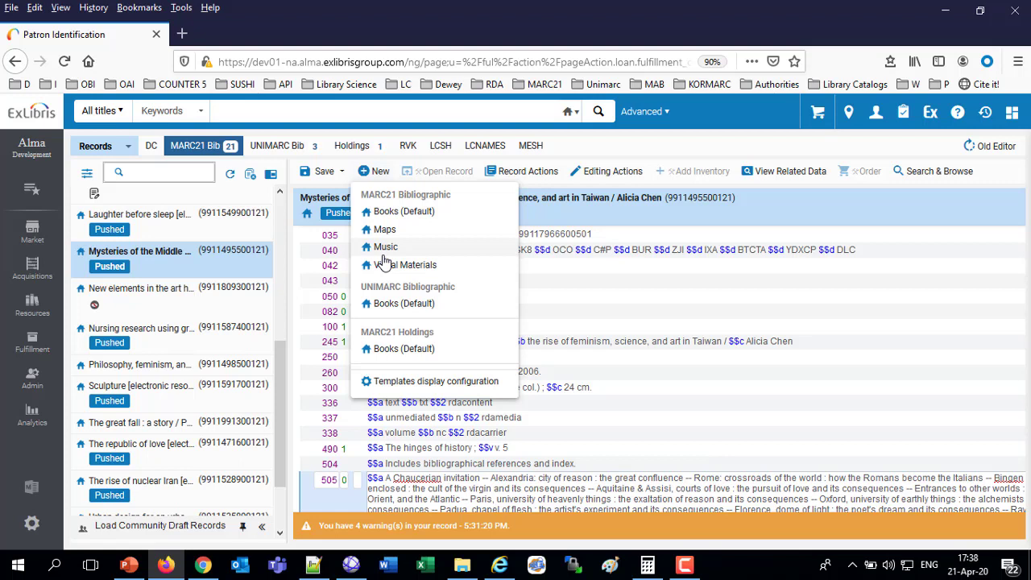
left_click(878, 116)
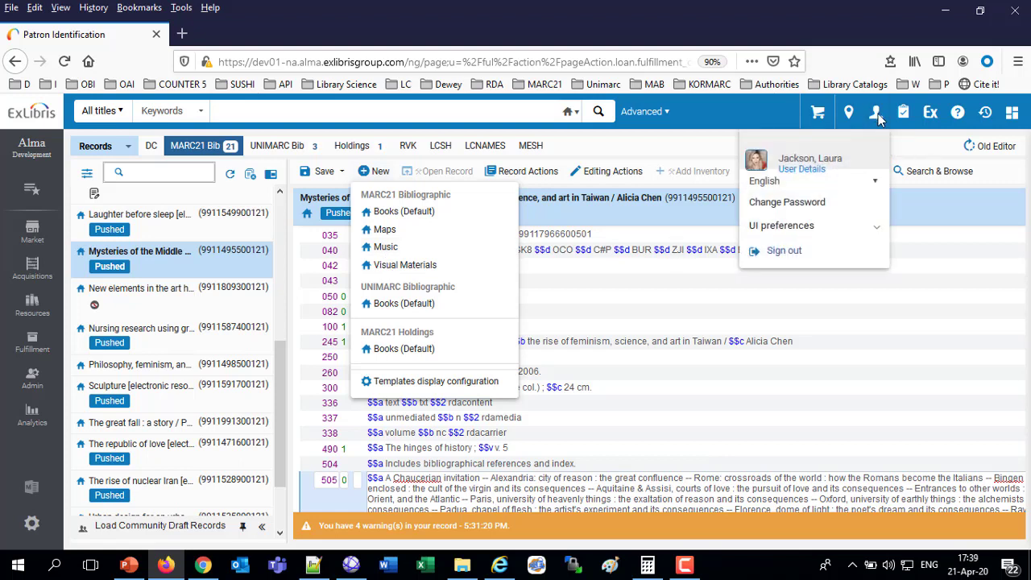
left_click(878, 117)
- Switch to the All Titles page in Chrome, open the Metadata Editor and check the signed-in user and the new-record templates offered there
left_click(201, 566)
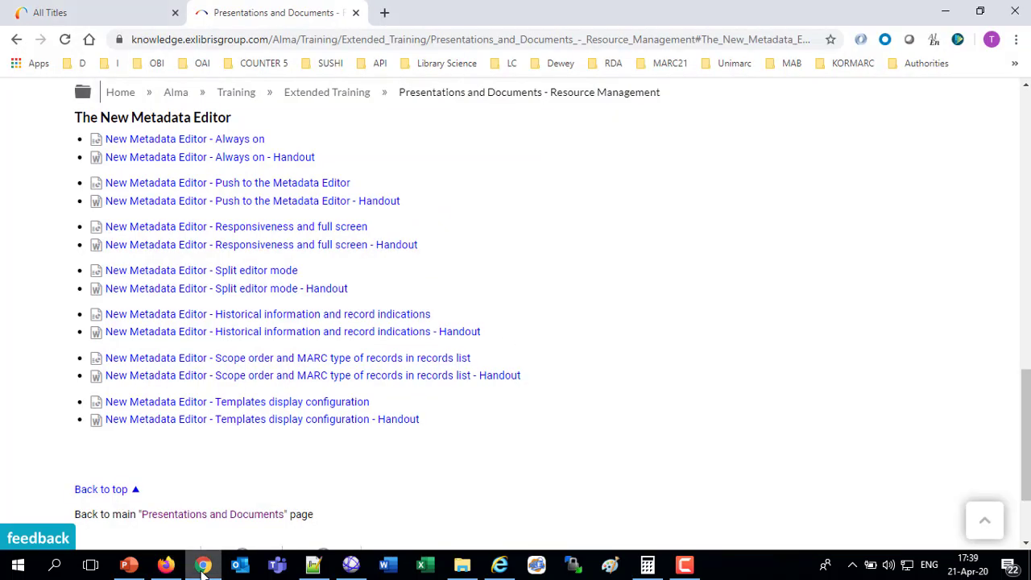
left_click(78, 24)
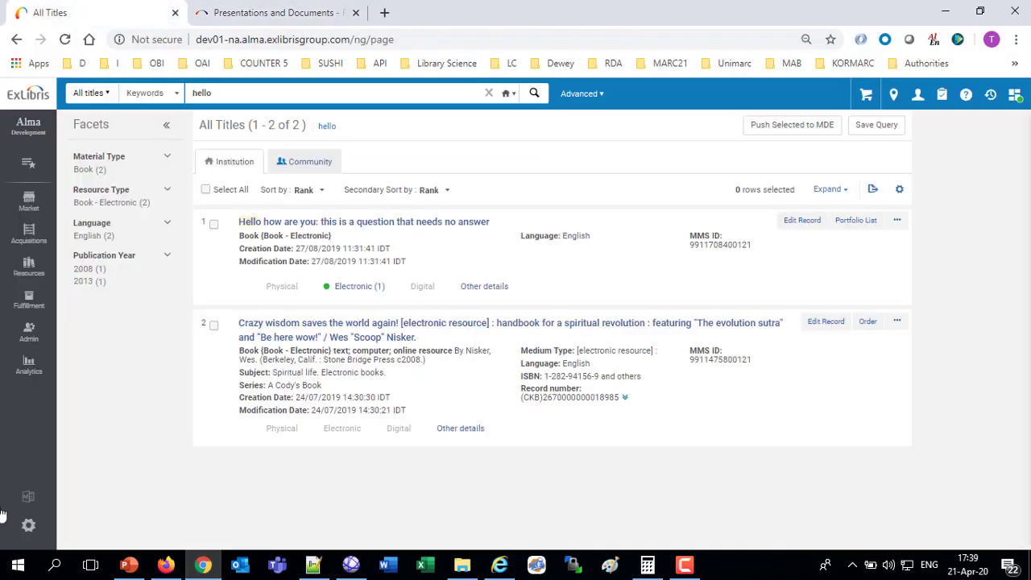
left_click(29, 496)
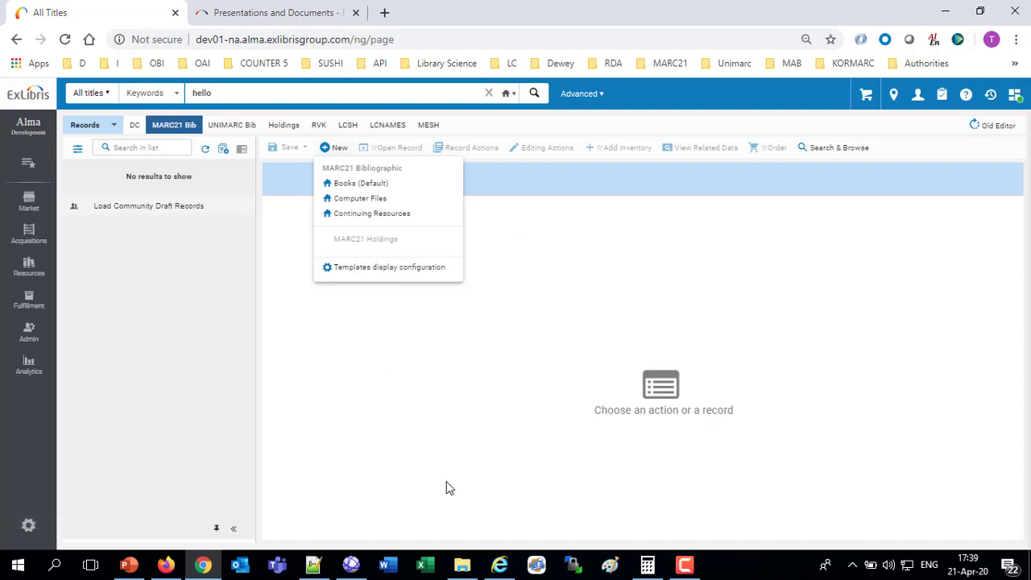
left_click(925, 105)
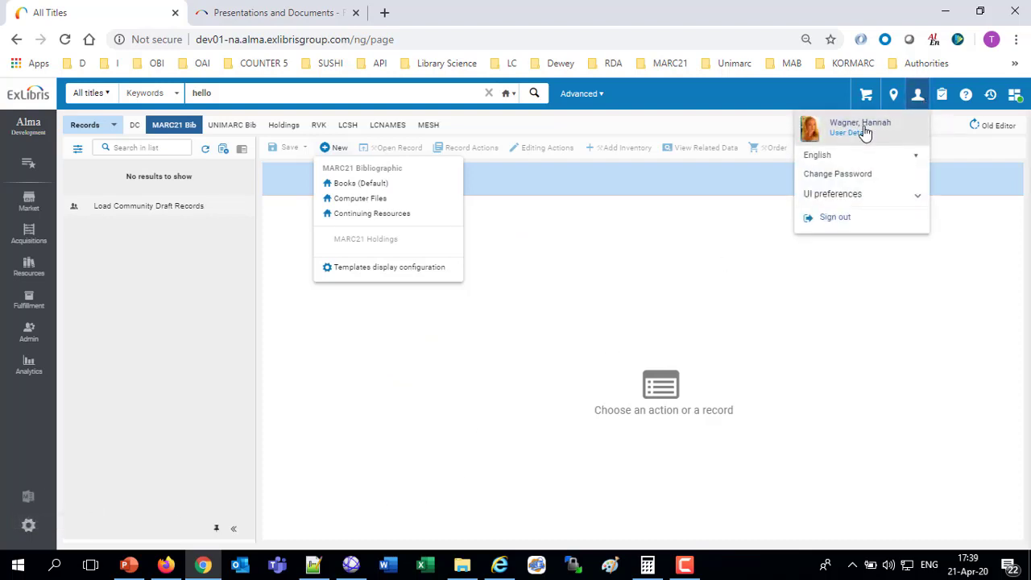
left_click(340, 153)
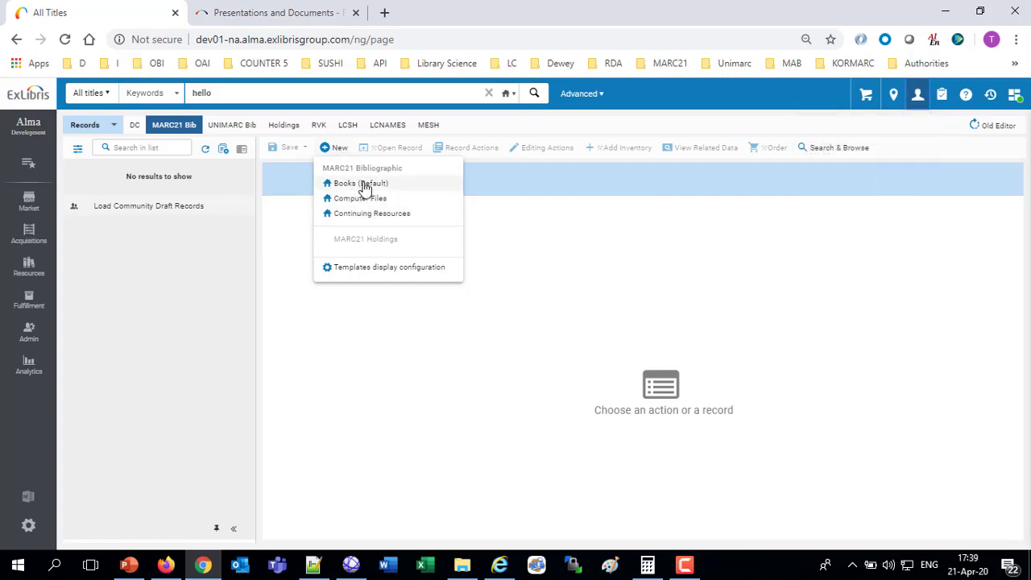
left_click(374, 343)
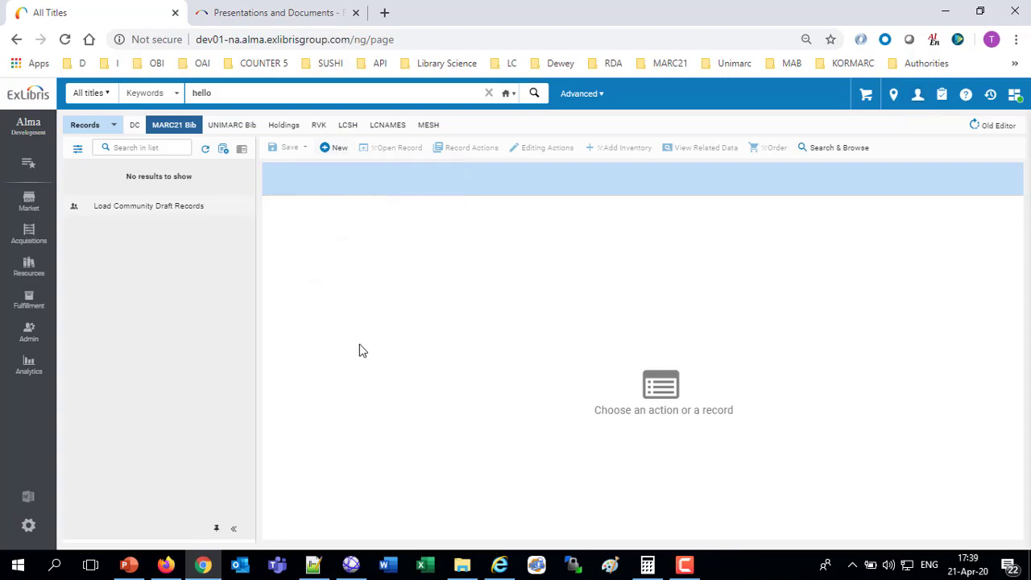
left_click(332, 149)
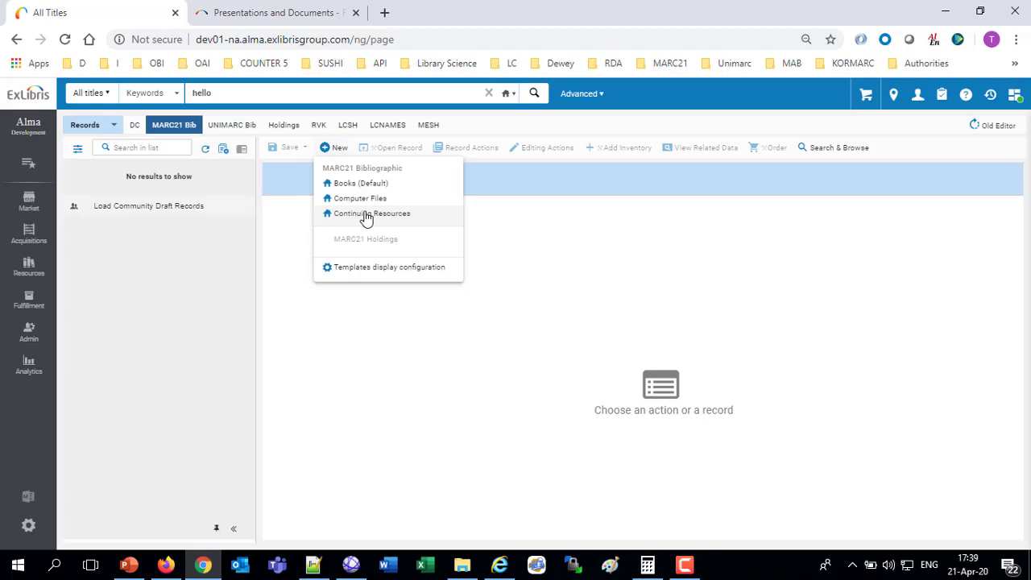
- Switch back to Firefox, open the templates display configuration and collapse the records list
left_click(165, 564)
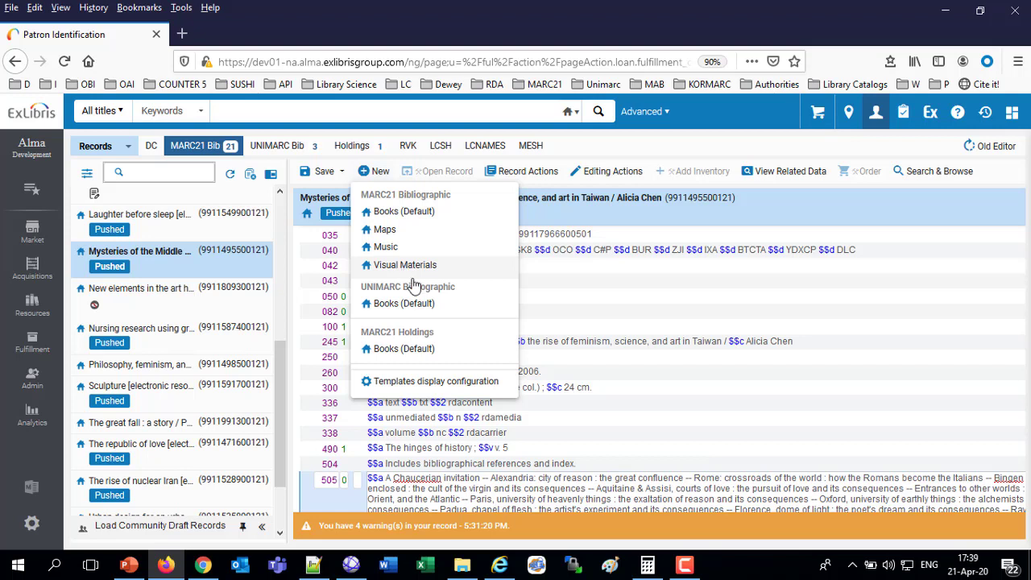
left_click(431, 382)
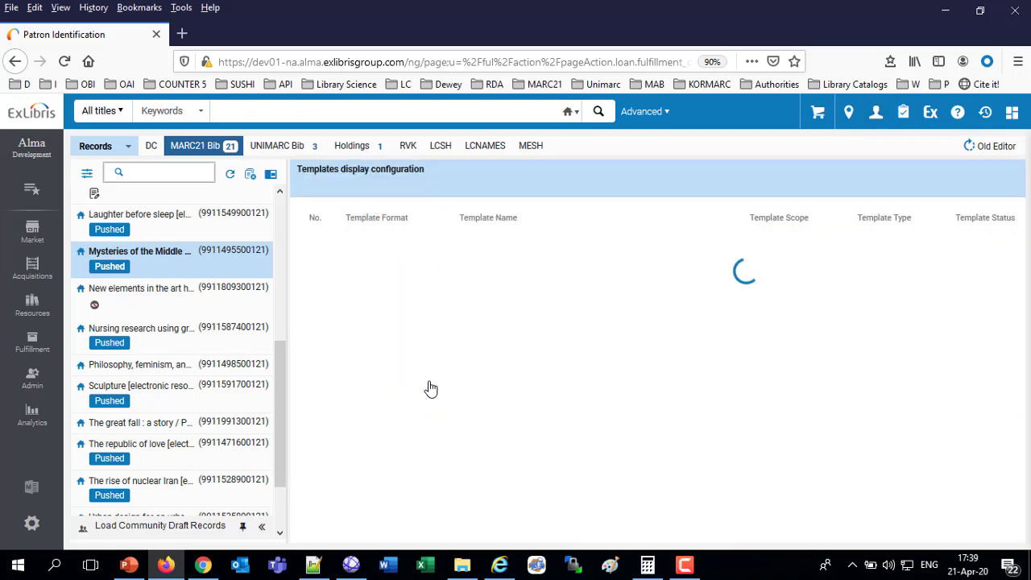
left_click(261, 527)
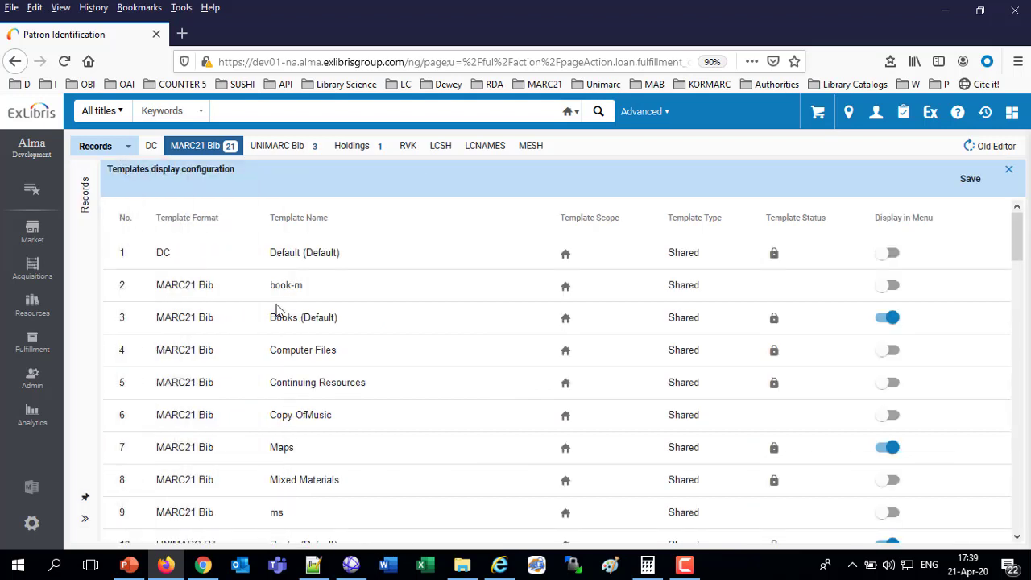
- Turn off menu display for the MARC21 Bib templates Music and Visual Materials, and turn it on for Mixed Materials
scroll(311, 477, "down", 3)
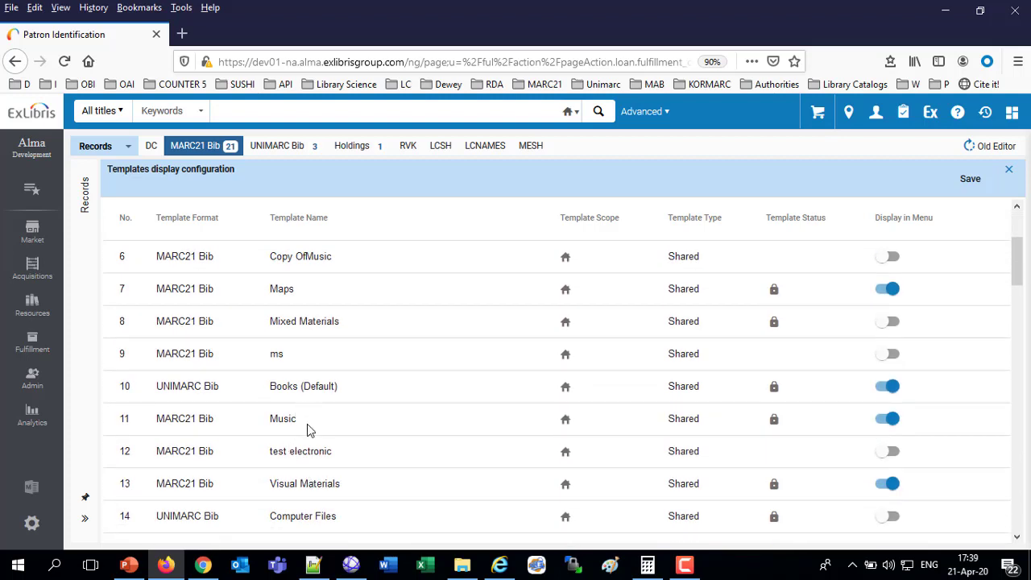
scroll(348, 482, "down", 3)
left_click(887, 327)
left_click(884, 261)
scroll(725, 346, "up", 1)
scroll(675, 372, "up", 3)
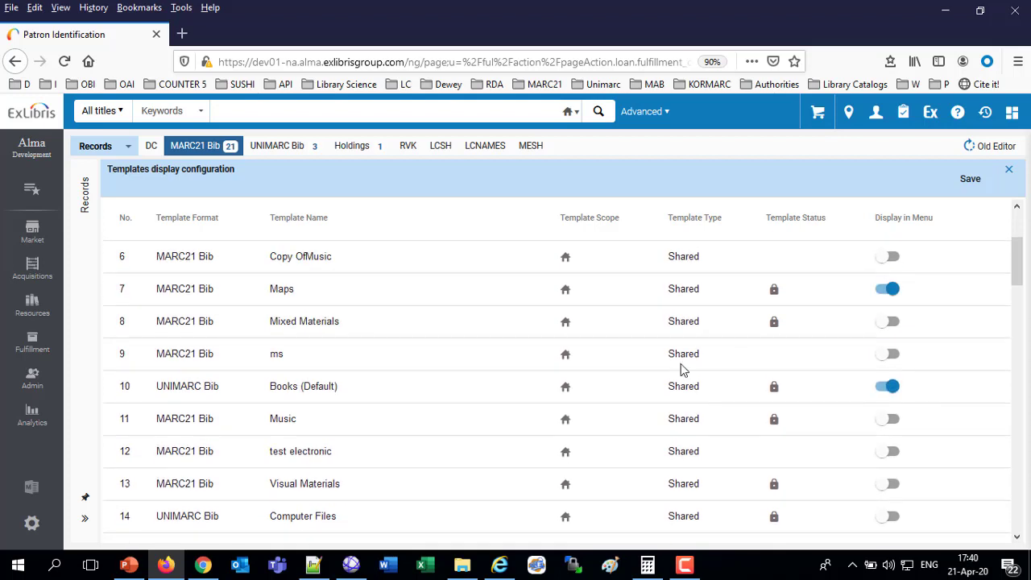
left_click(893, 323)
- Examine the formats, names and menu display settings of the MARC21 Bib, UNIMARC Bib and Holdings templates
scroll(332, 383, "down", 6)
scroll(334, 391, "up", 2)
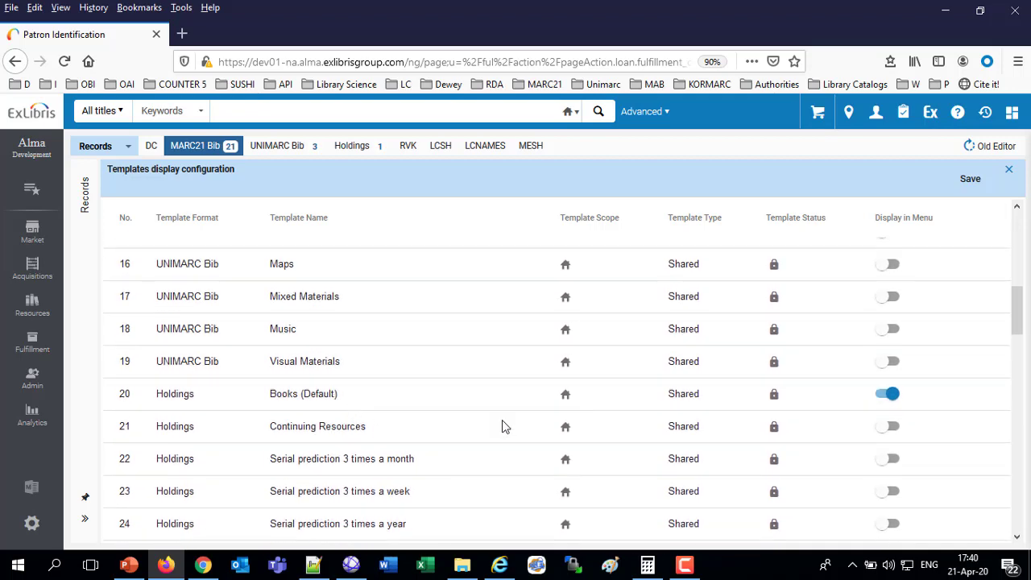
scroll(553, 388, "up", 2)
scroll(559, 392, "down", 2)
scroll(460, 413, "up", 4)
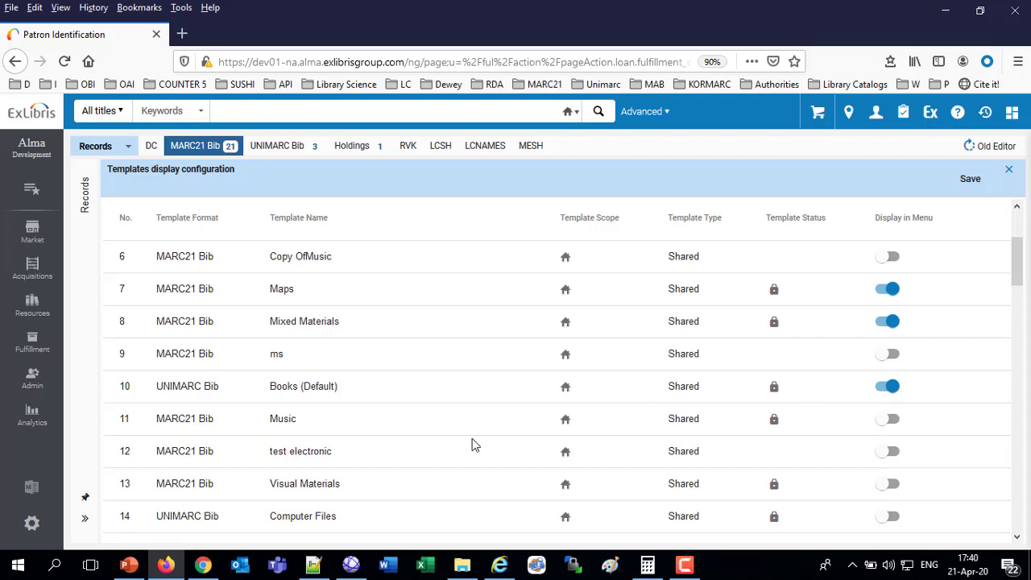
scroll(318, 324, "down", 5)
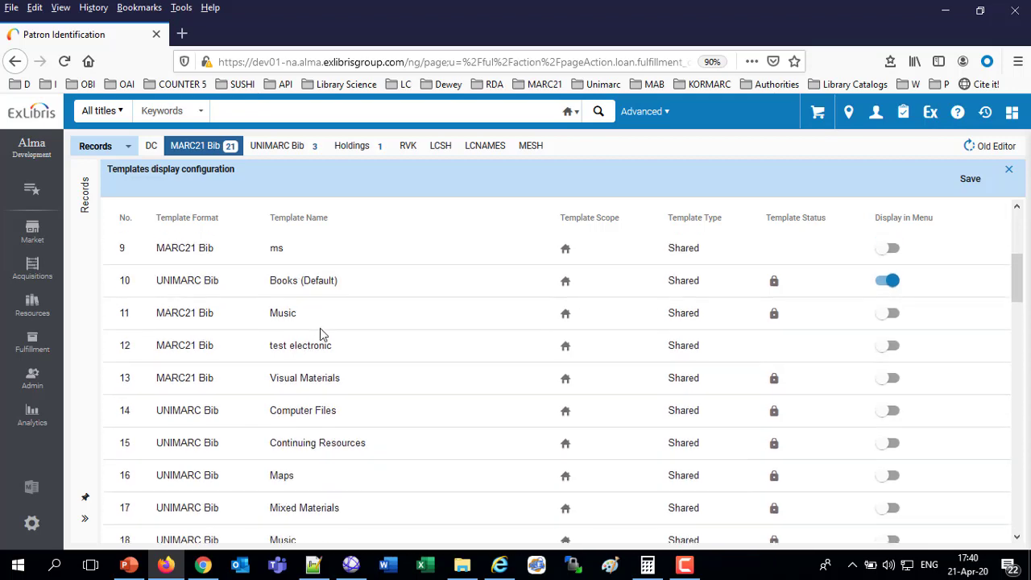
scroll(324, 331, "down", 10)
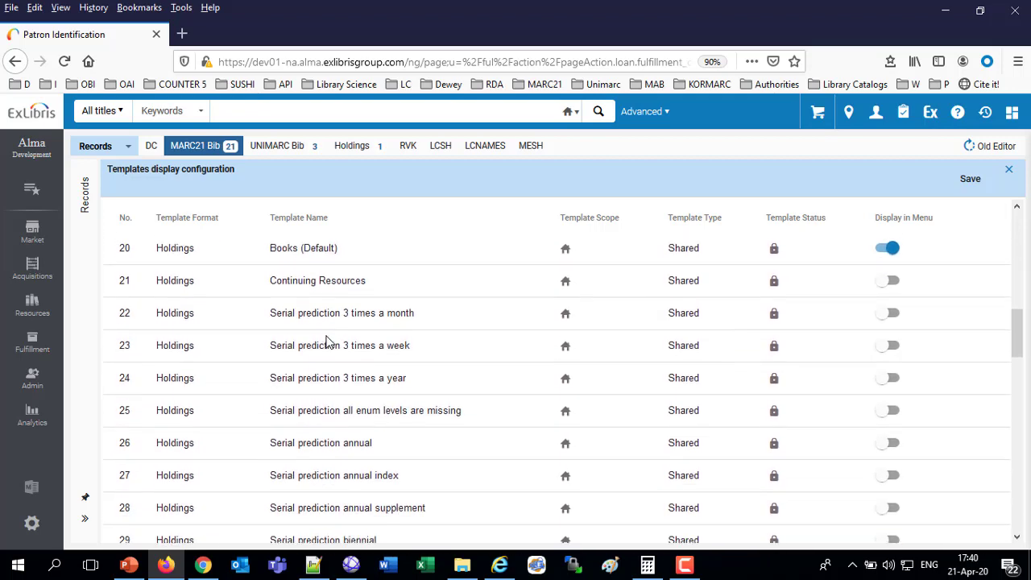
scroll(327, 343, "down", 9)
scroll(385, 380, "up", 20)
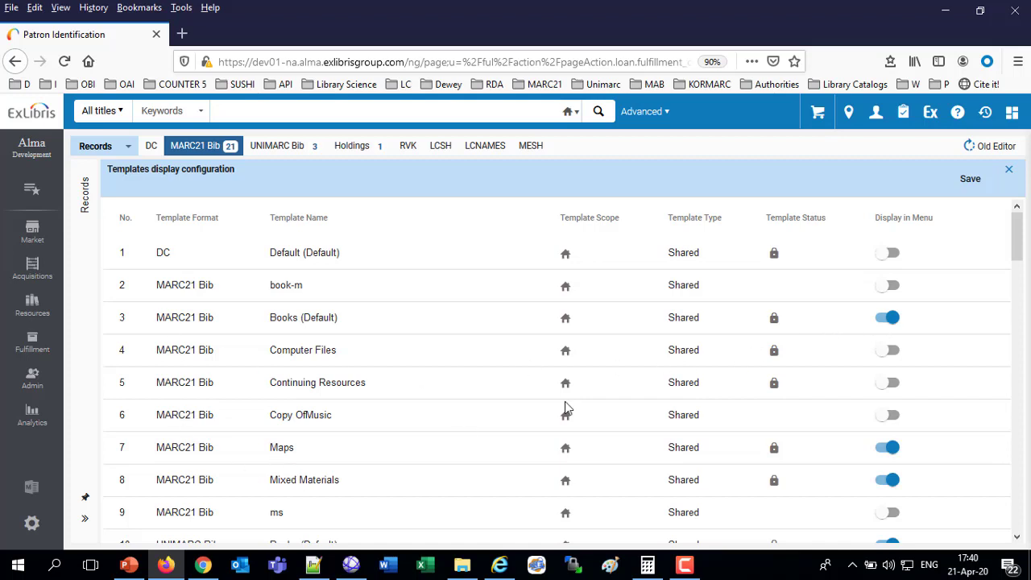
- Save the templates display configuration, view the templates offered for a new record and reopen the Metadata Editor over the Patron Identification page
left_click(971, 181)
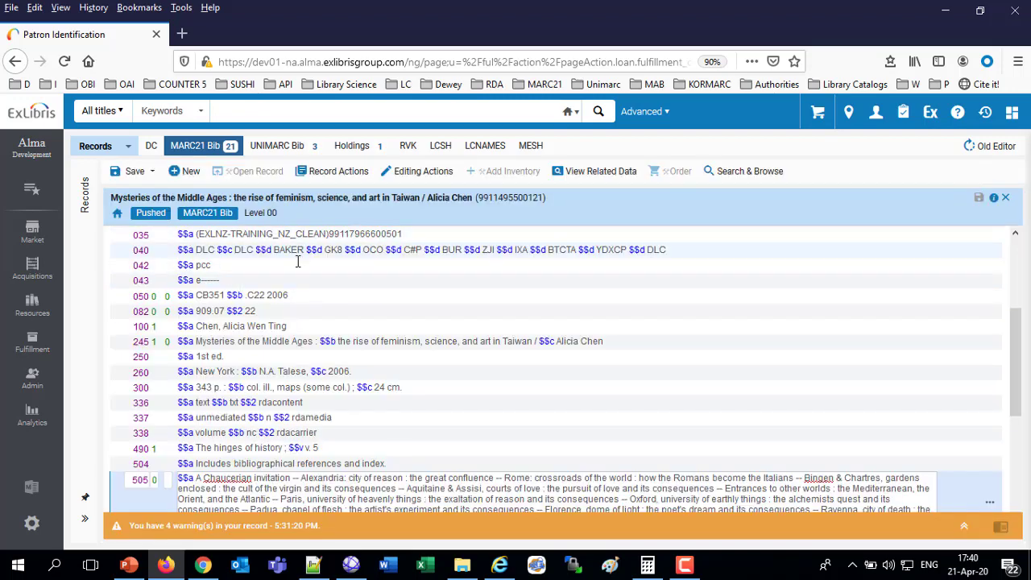
left_click(188, 173)
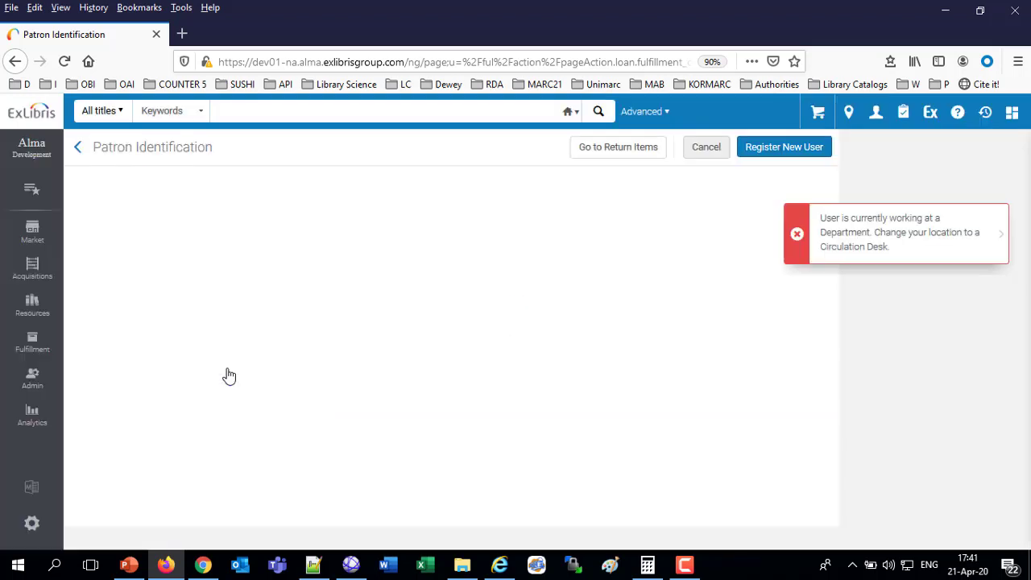
left_click(32, 487)
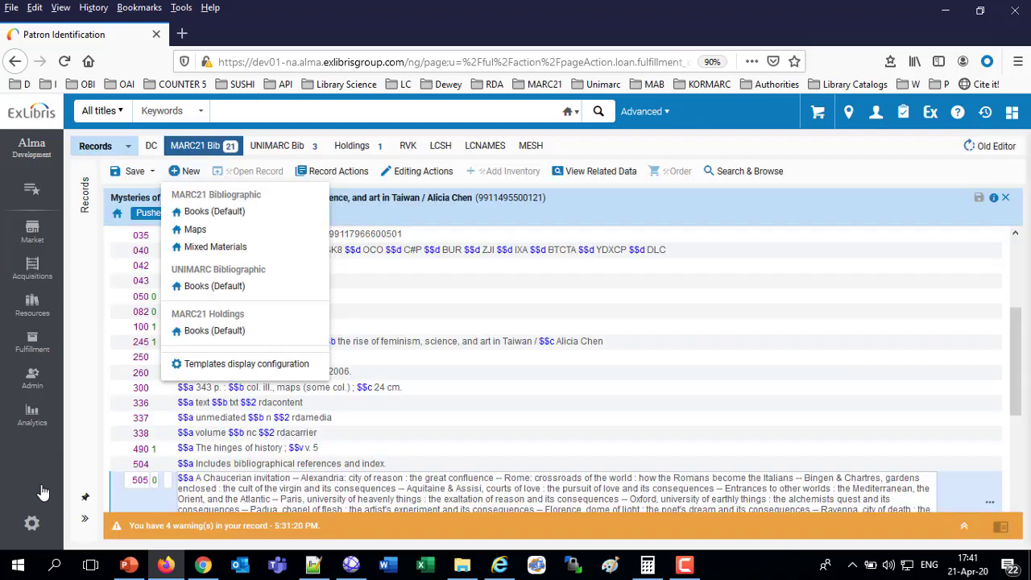